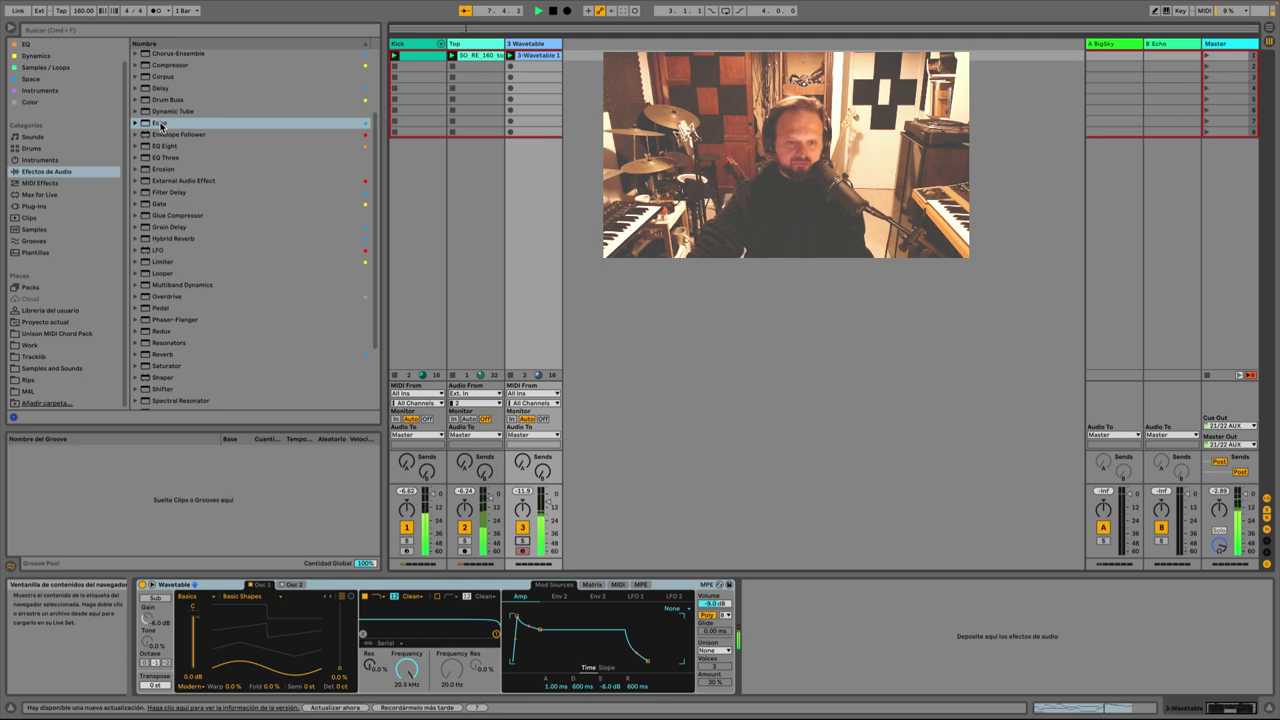
# Step: Add the Echo audio effect after Wavetable on its track and lower its Dry/Wet to 44% during playback
pyautogui.press('space')
pyautogui.moveTo(160, 126); pyautogui.dragTo(758, 600)
pyautogui.press('space')
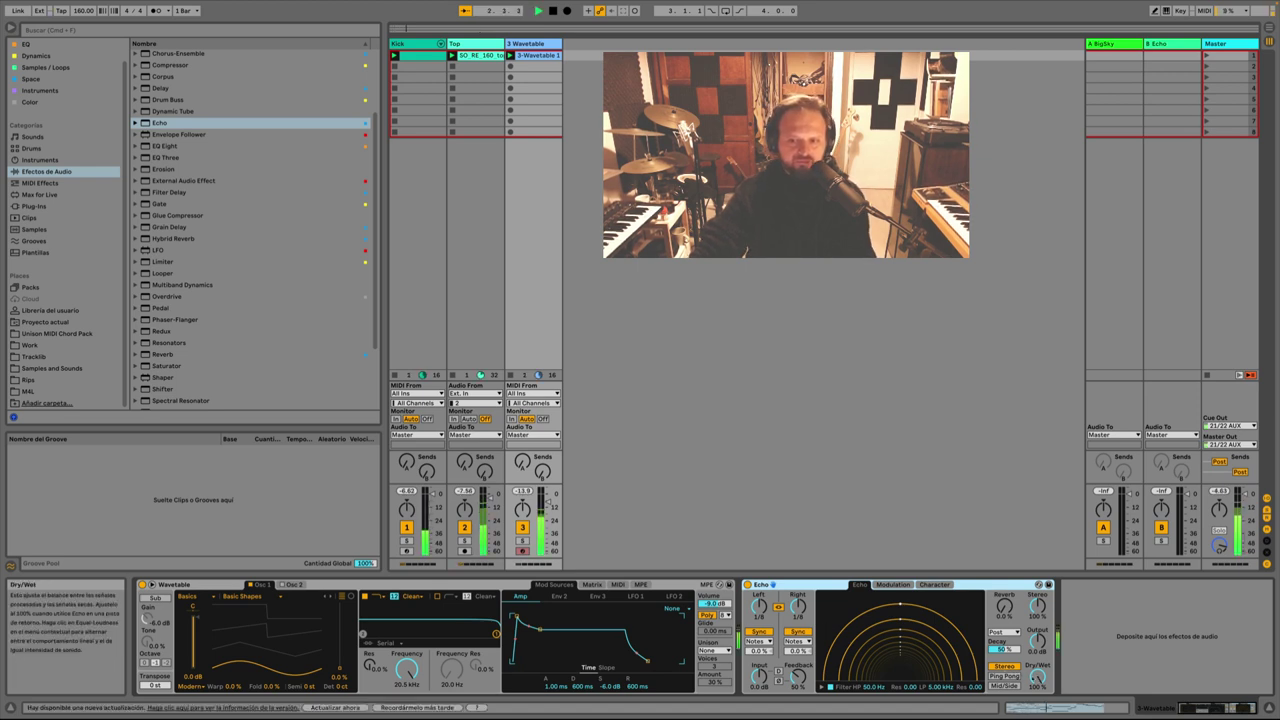
pyautogui.moveTo(1038, 675); pyautogui.dragTo(1038, 704)
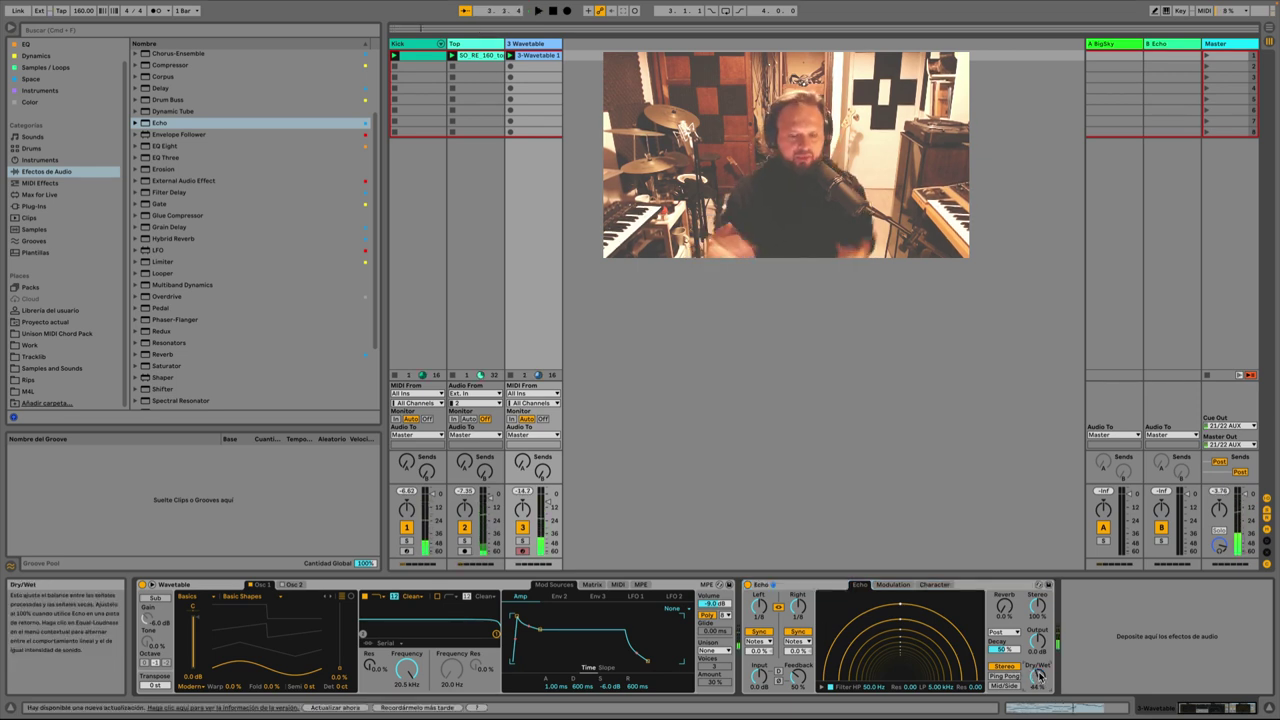
pyautogui.press('space')
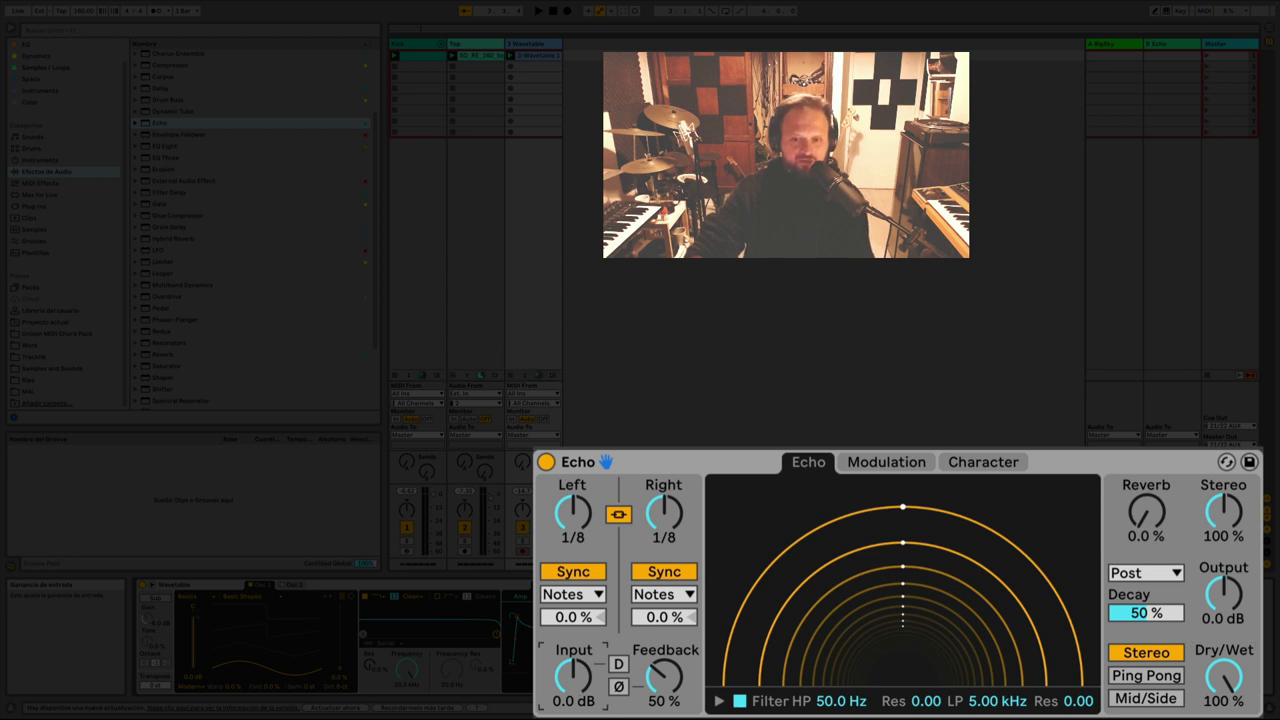
# Step: Play the set, raise Echo's input gain to 29 dB and lower its output gain to -19 dB
pyautogui.press('space')
pyautogui.moveTo(573, 677); pyautogui.dragTo(573, 636)
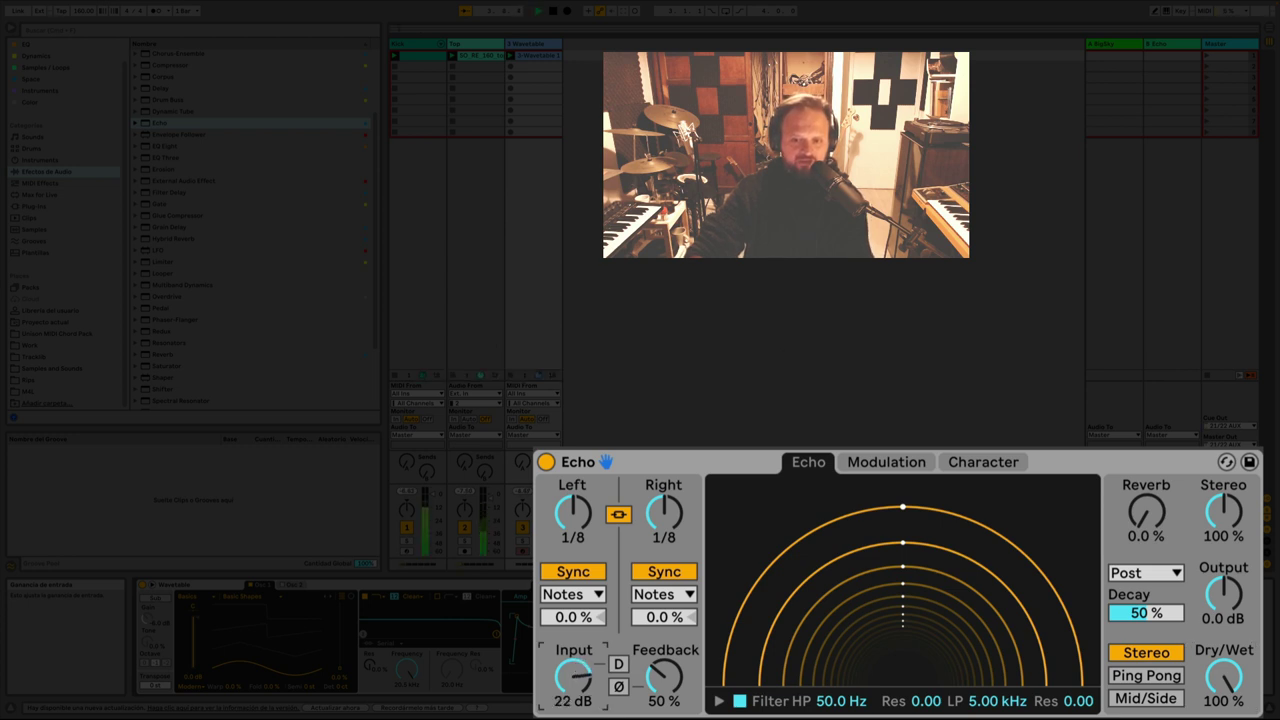
pyautogui.moveTo(578, 686); pyautogui.dragTo(578, 683)
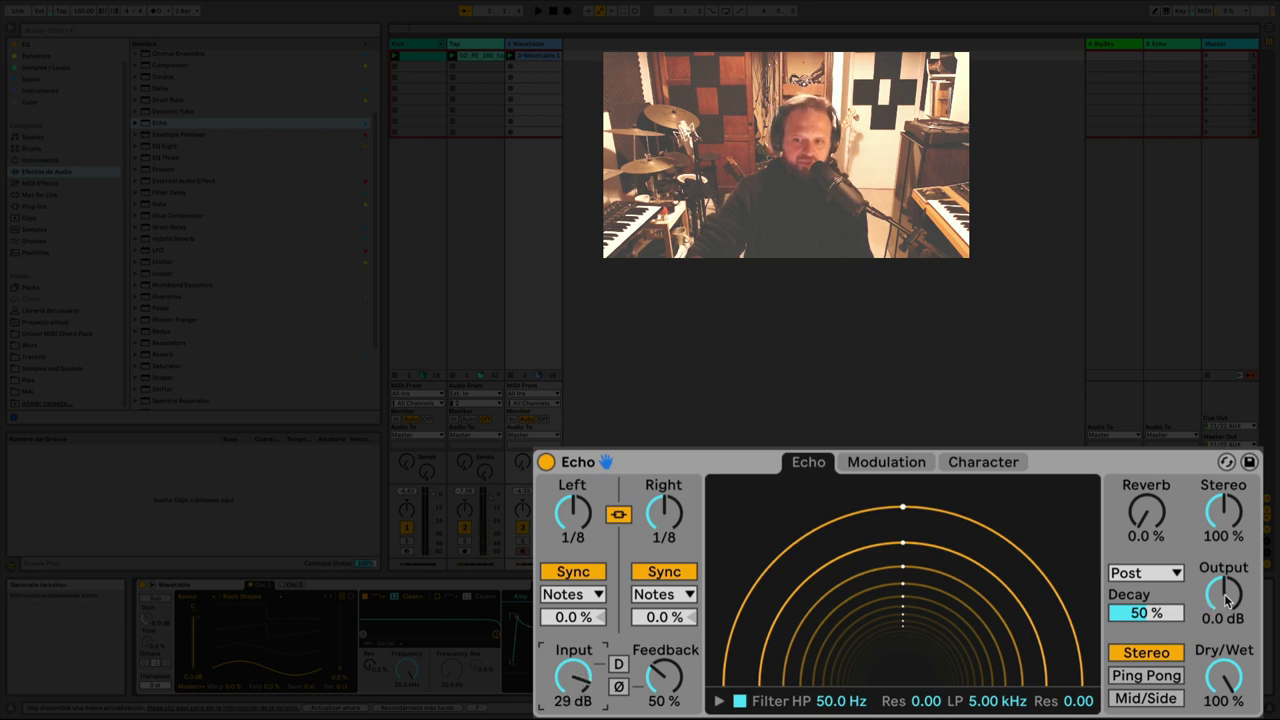
pyautogui.moveTo(1222, 595); pyautogui.dragTo(1222, 598)
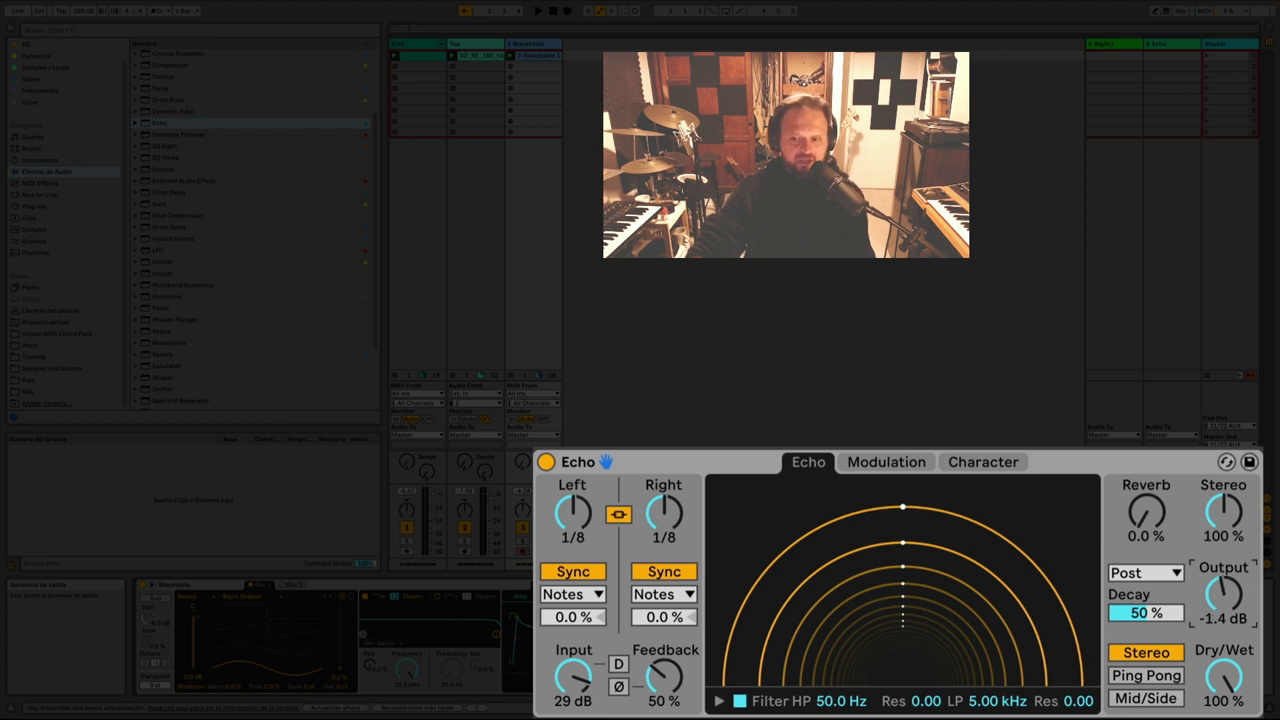
pyautogui.moveTo(1222, 595); pyautogui.dragTo(1222, 610)
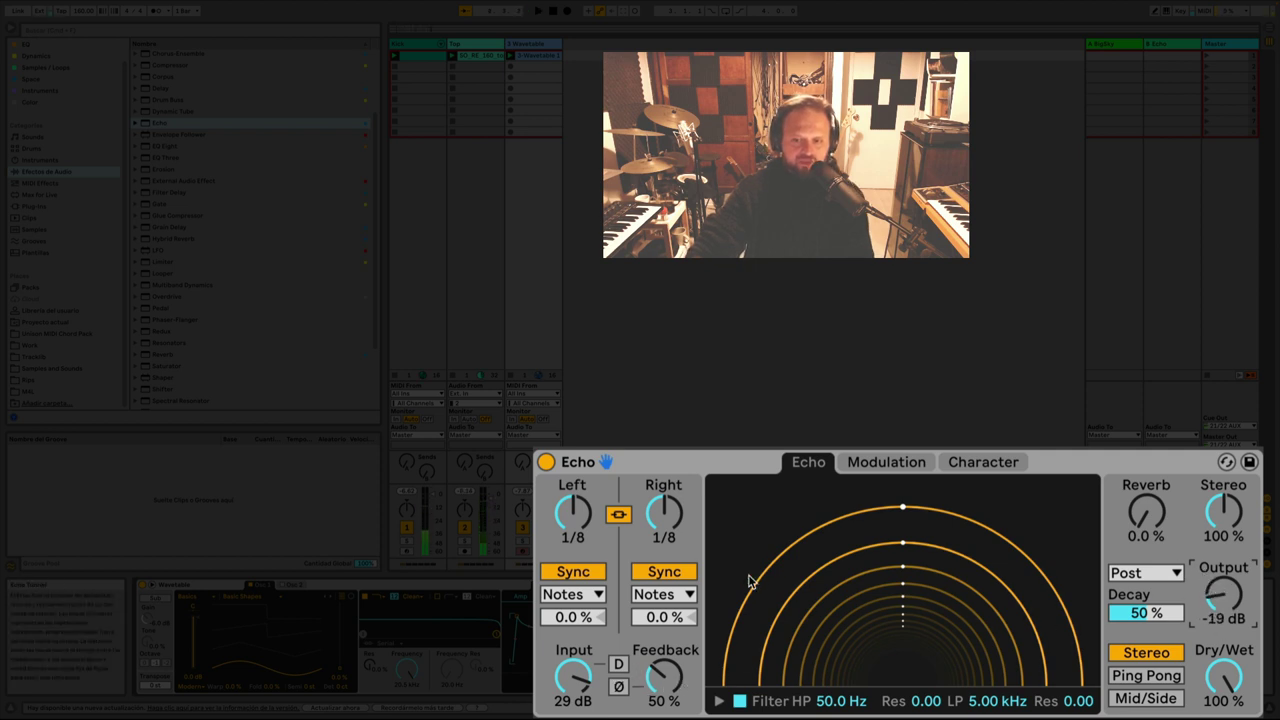
# Step: Switch Echo's linked delays from Sync to Time at 1.00 ms and adjust the output gain to -20 dB
pyautogui.click(660, 576)
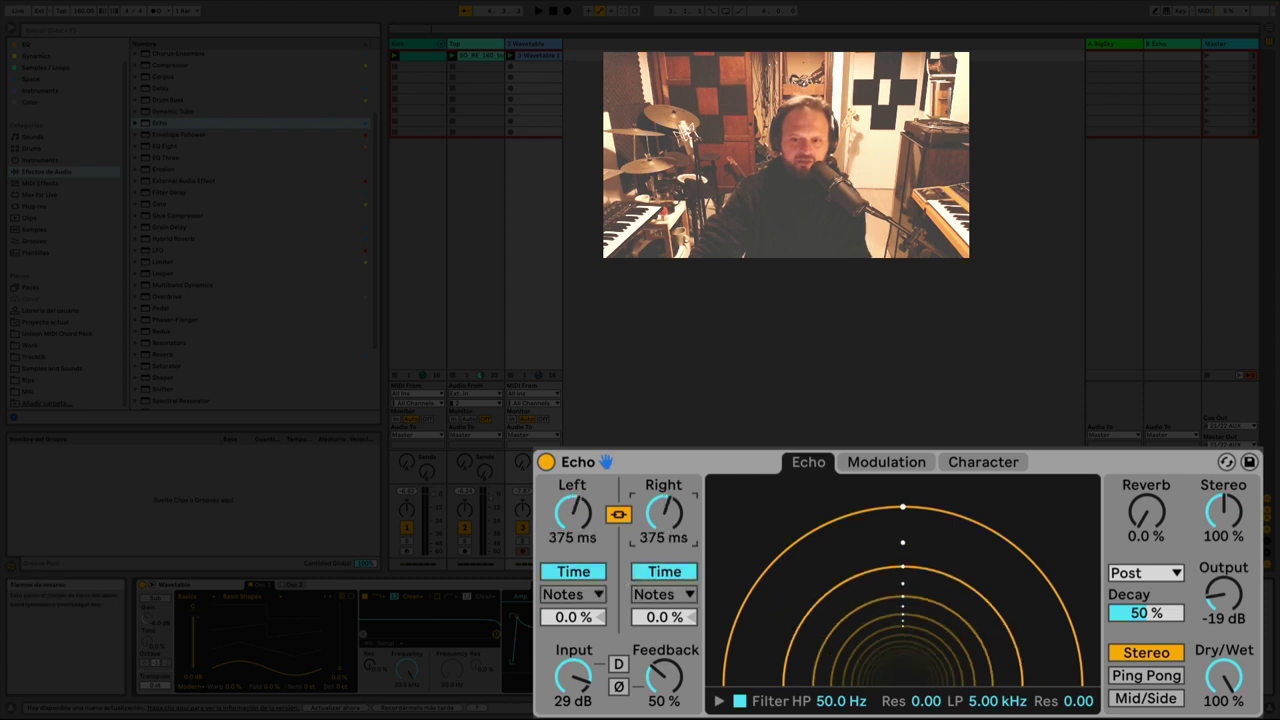
pyautogui.moveTo(666, 527); pyautogui.dragTo(666, 625)
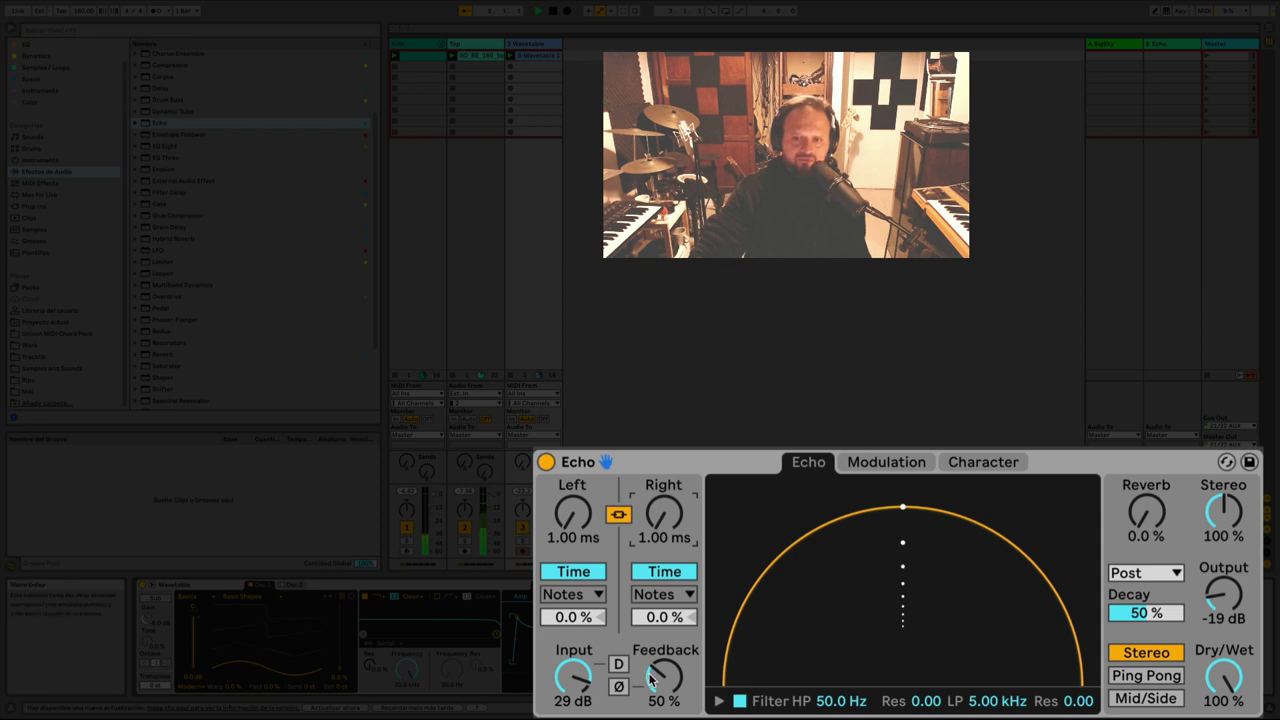
pyautogui.moveTo(1216, 596); pyautogui.dragTo(1216, 616)
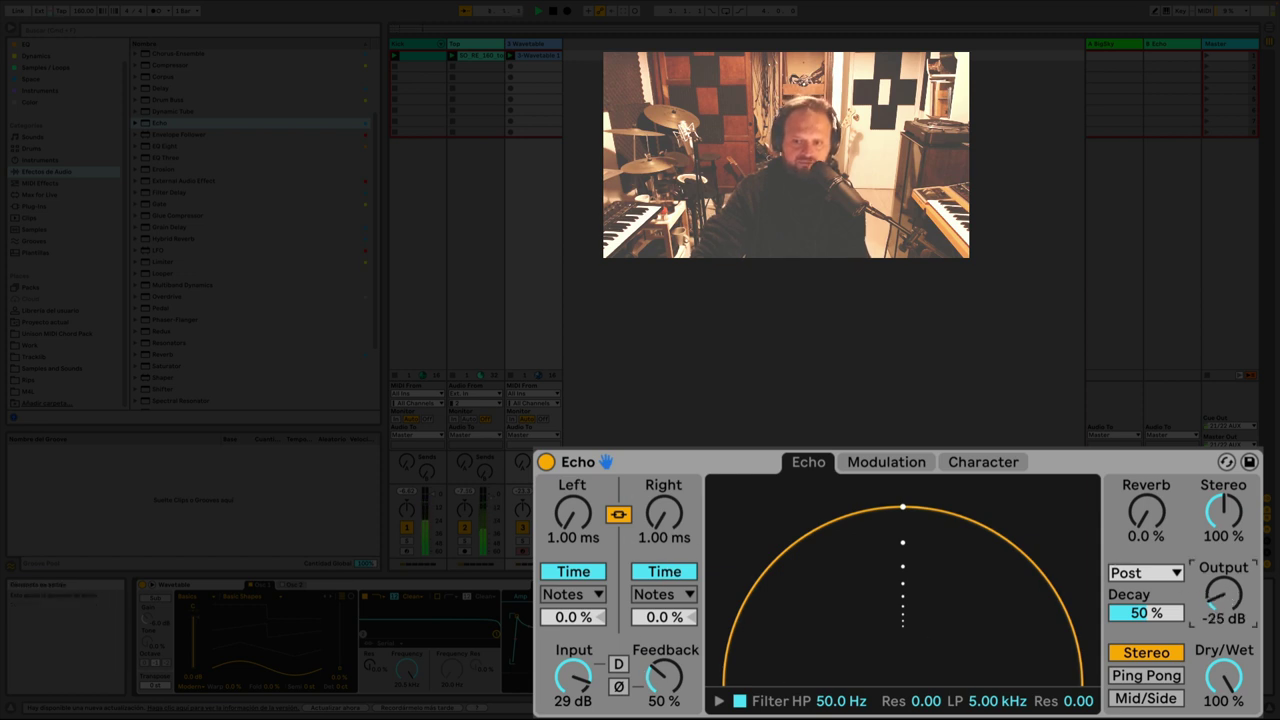
pyautogui.click(1232, 608)
pyautogui.moveTo(1227, 601); pyautogui.dragTo(1227, 598)
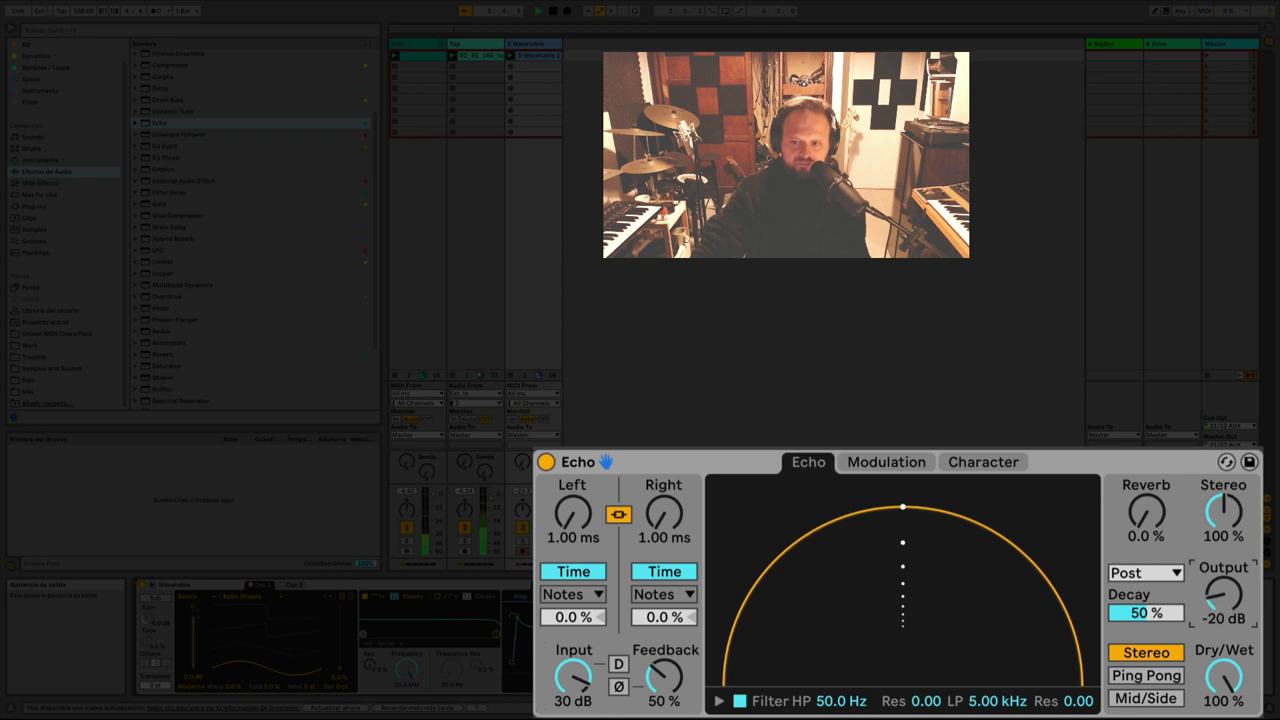
# Step: Set Echo's feedback to 0%, with input gain at 15 dB and output gain at about -13 dB, and toggle playback
pyautogui.moveTo(662, 677); pyautogui.dragTo(633, 697)
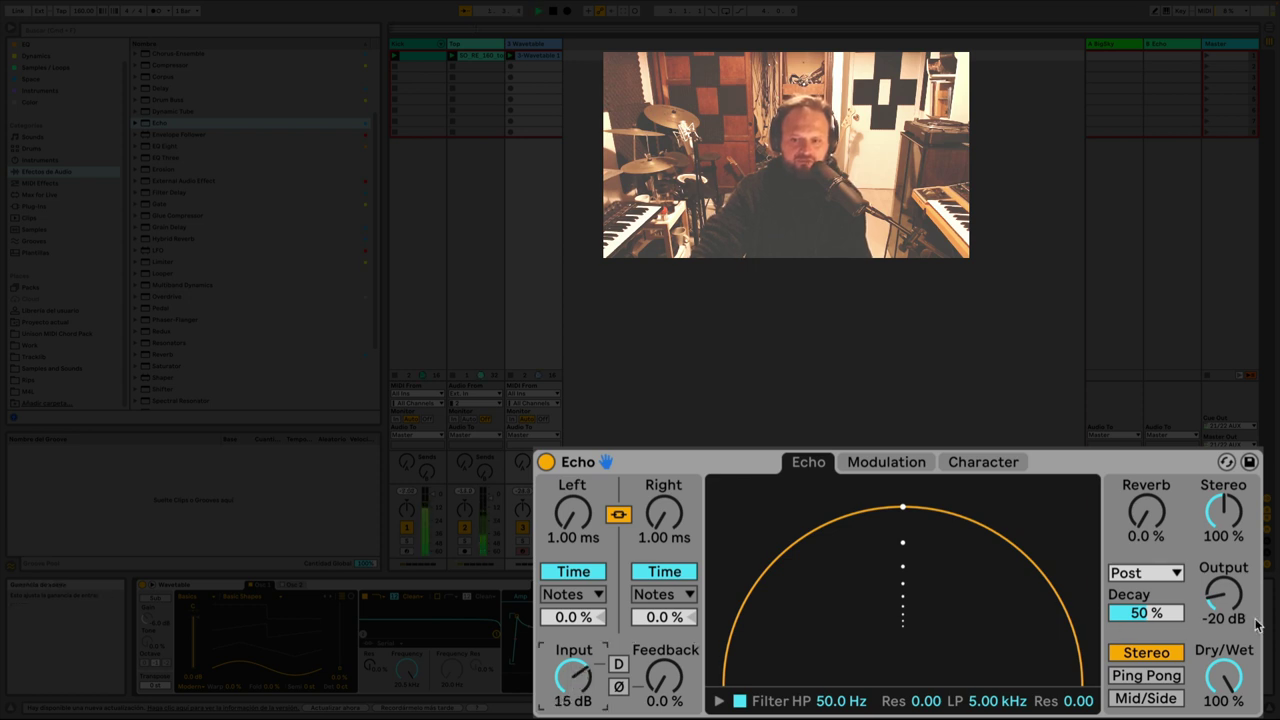
pyautogui.moveTo(1224, 597); pyautogui.dragTo(1224, 592)
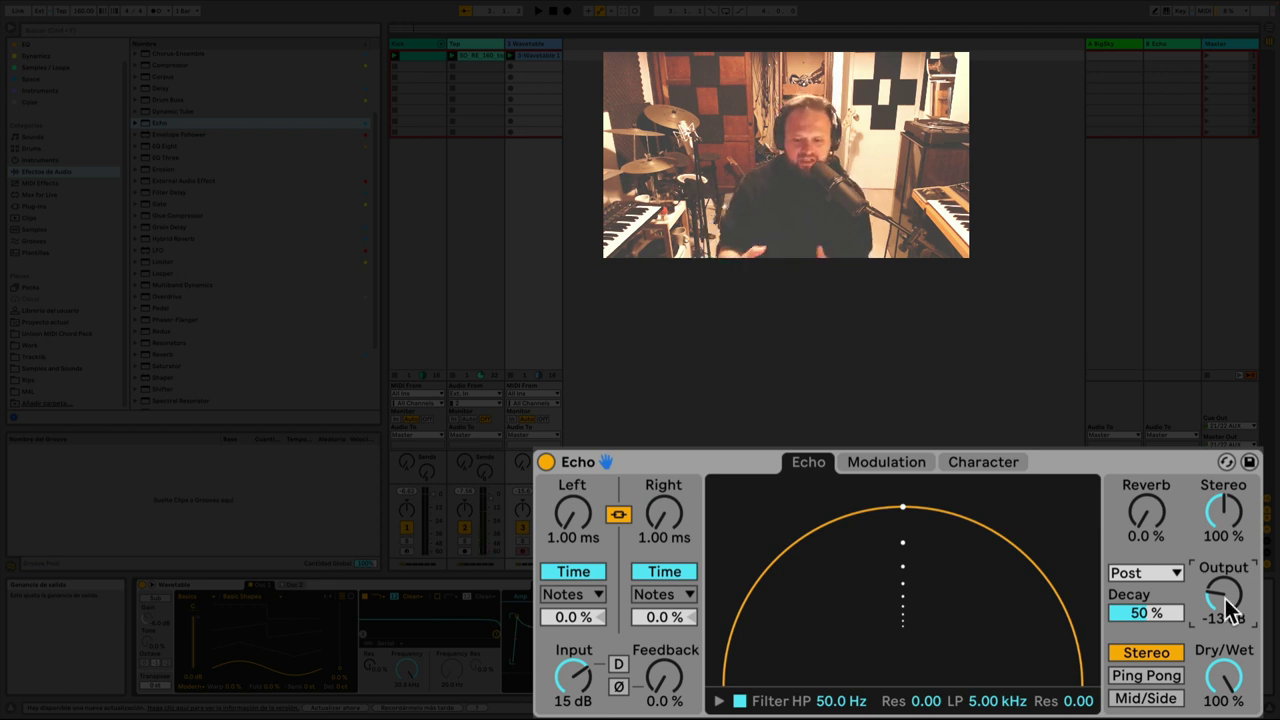
pyautogui.press('space')
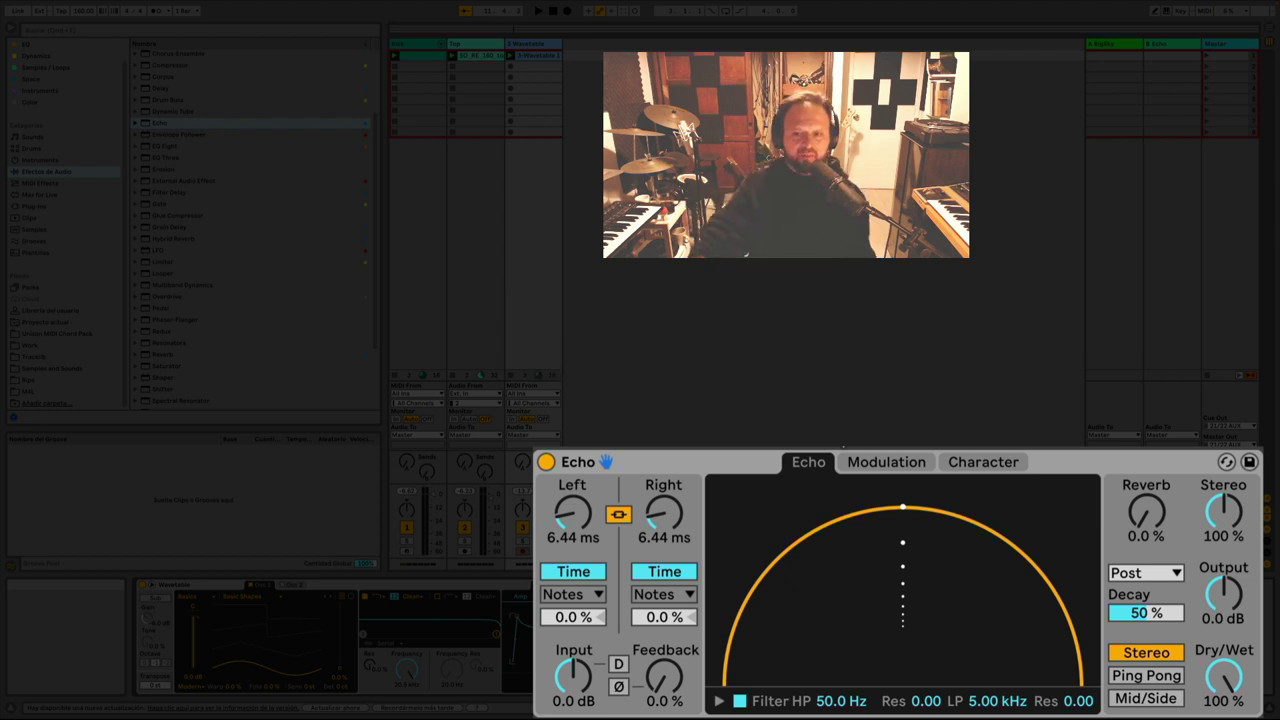
# Step: Enable Wobble in Echo's Character settings and audition its Amount up to 100%
pyautogui.click(975, 460)
pyautogui.click(916, 595)
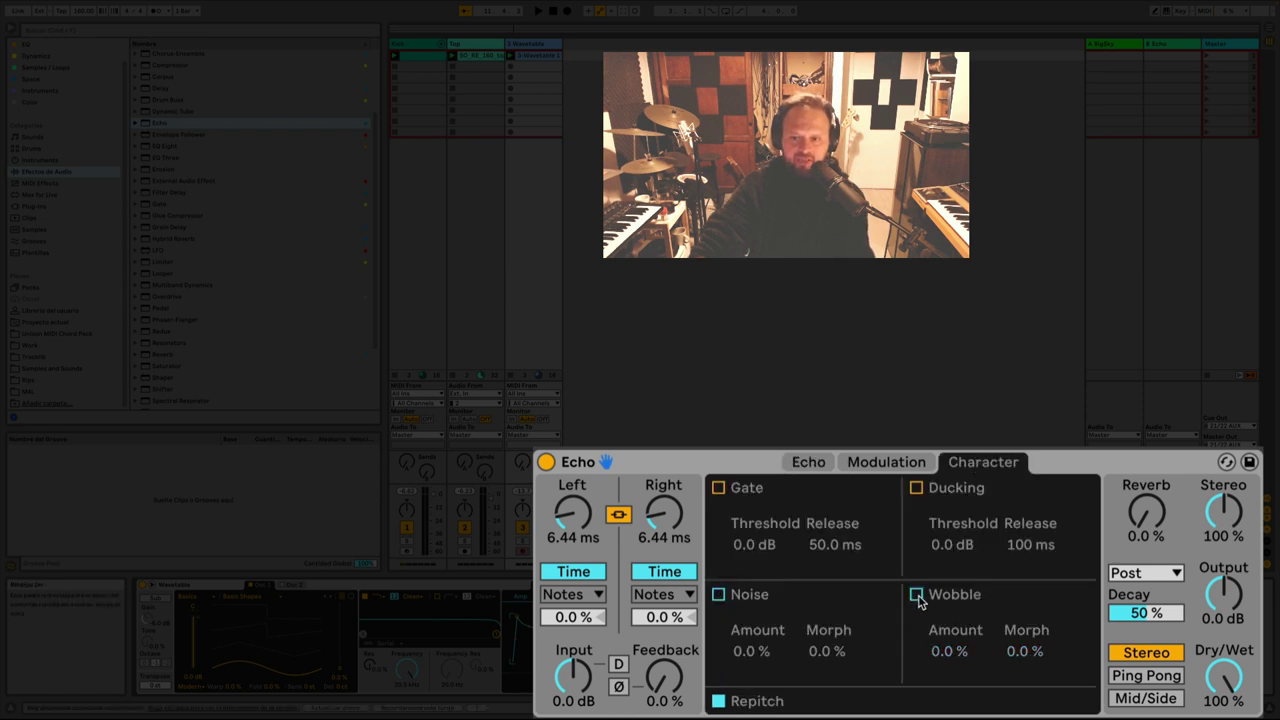
pyautogui.click(916, 595)
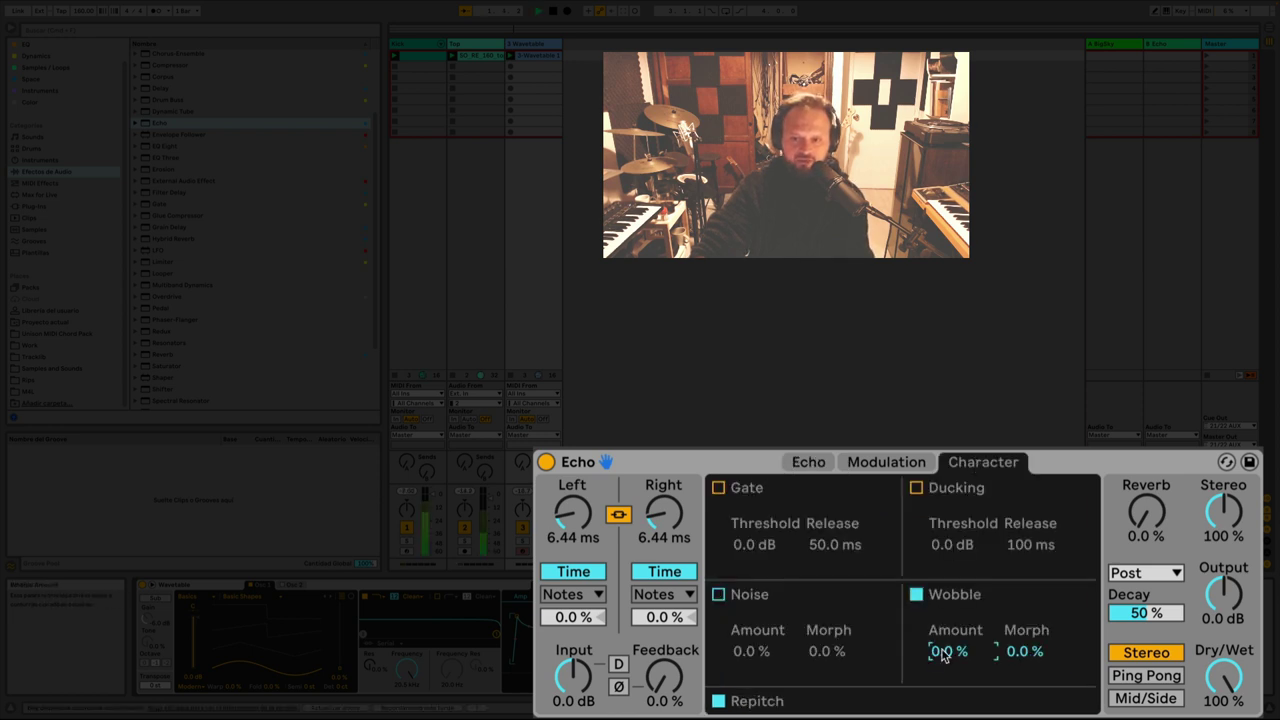
pyautogui.moveTo(948, 651); pyautogui.dragTo(948, 628)
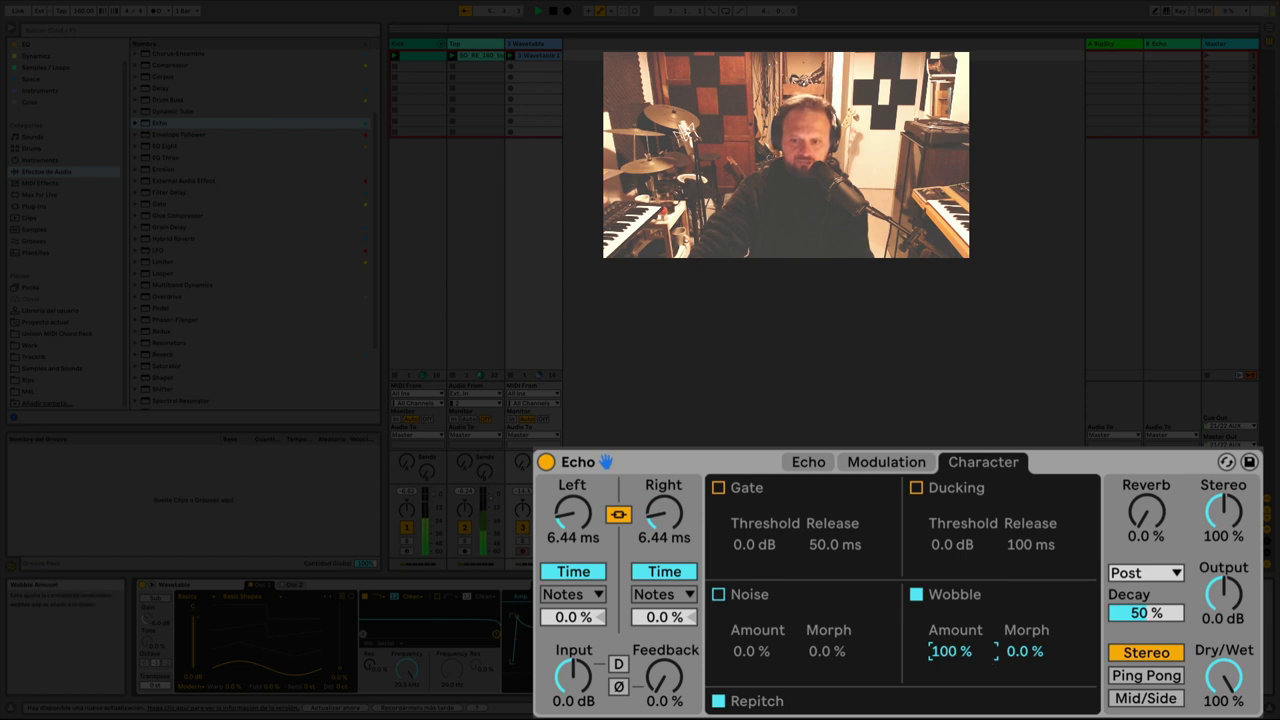
pyautogui.moveTo(950, 656); pyautogui.dragTo(950, 660)
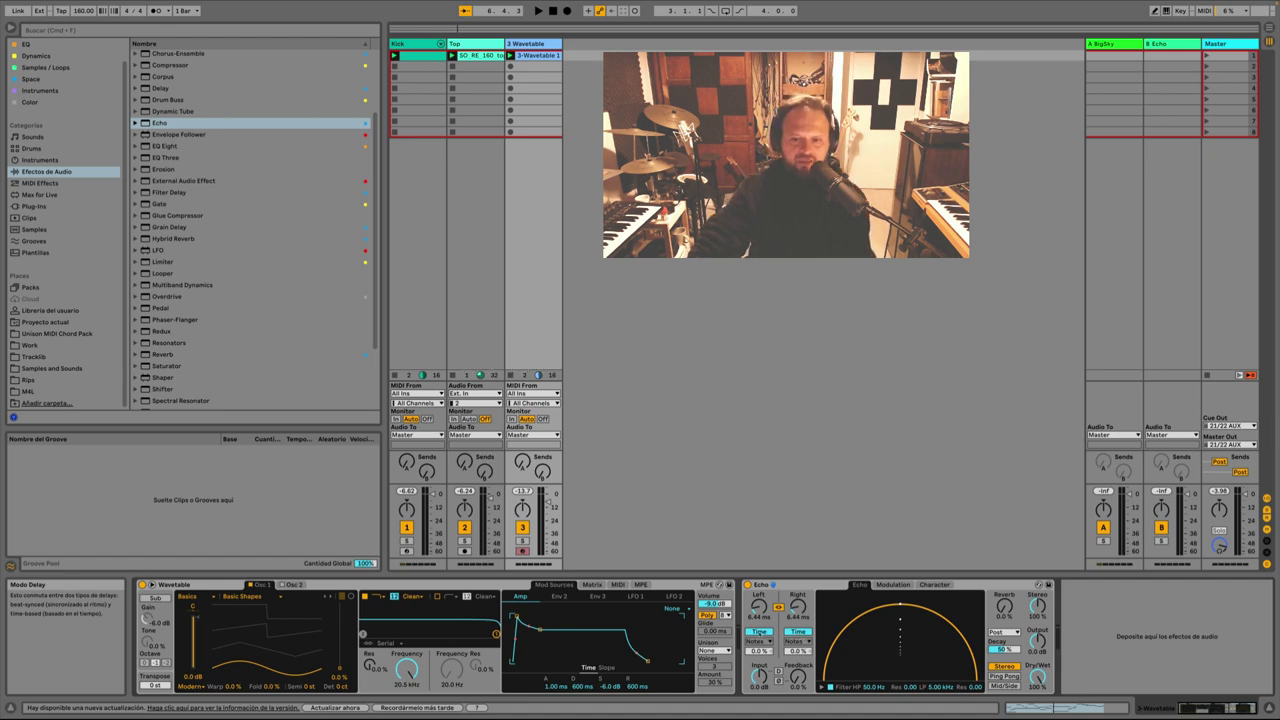
# Step: Compare Sync and Time modes, unlink Echo's left and right delays, and put the right channel in Time mode
pyautogui.click(760, 632)
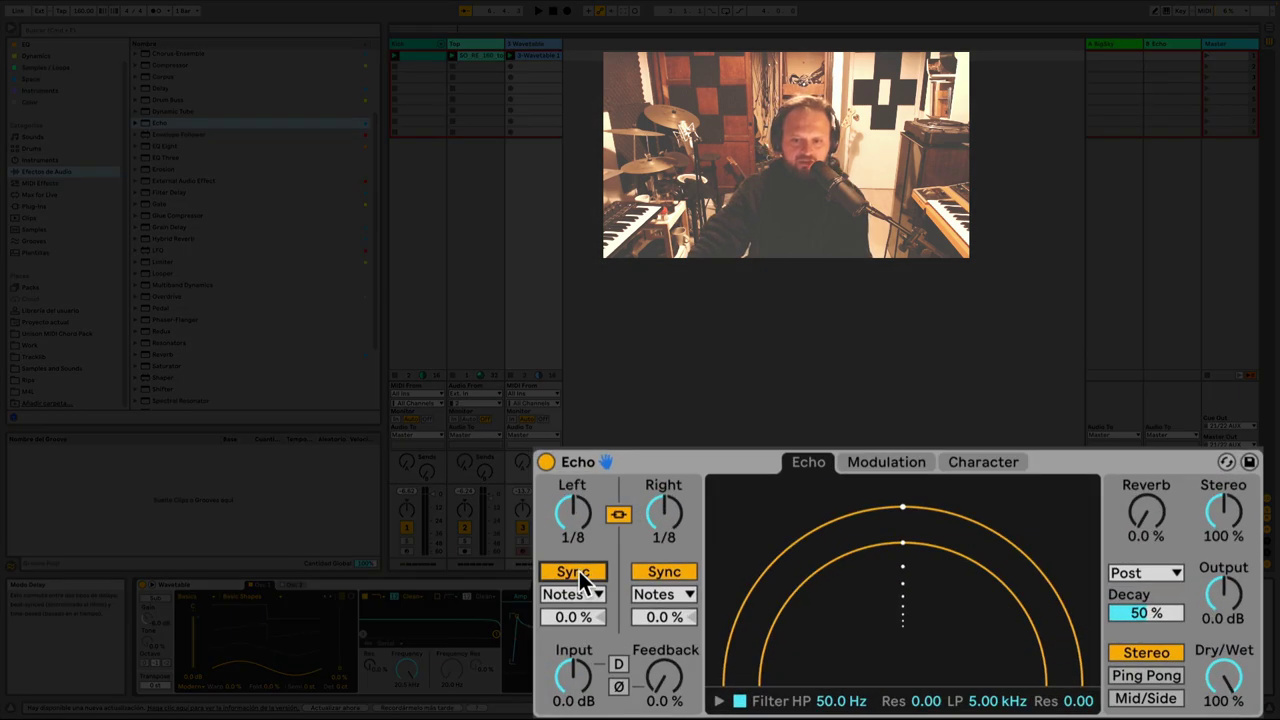
pyautogui.click(573, 571)
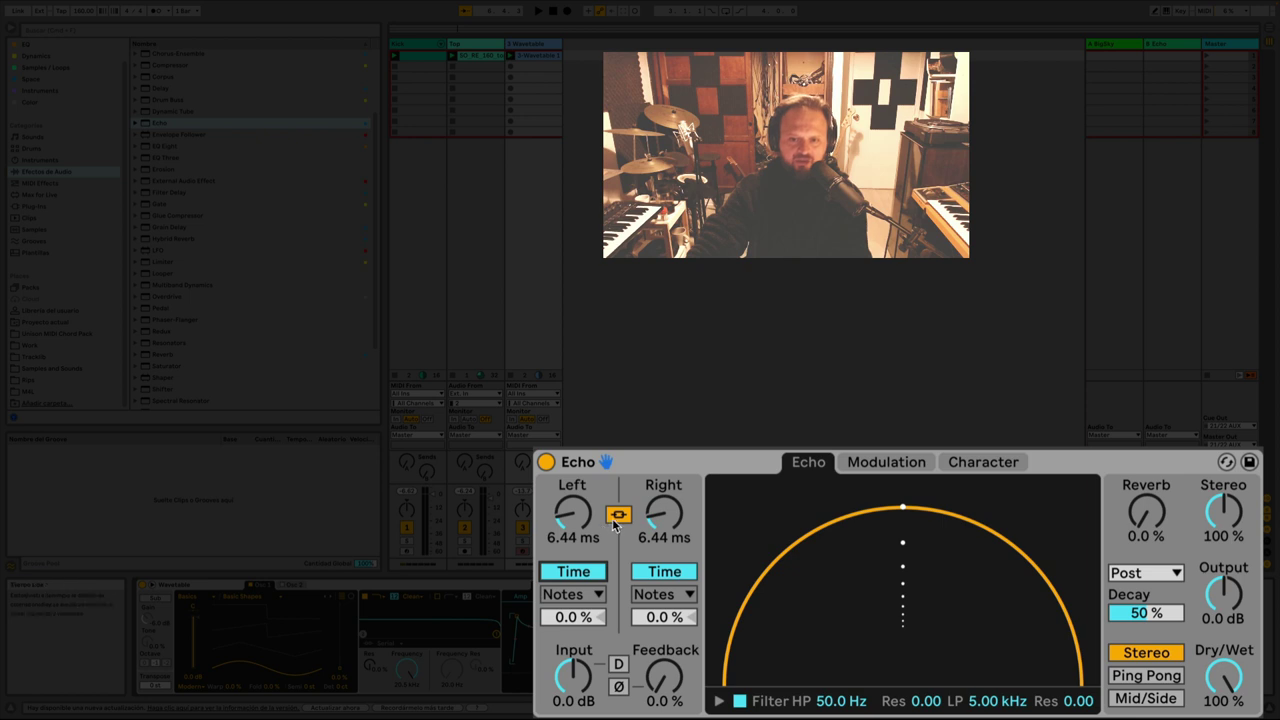
pyautogui.click(619, 516)
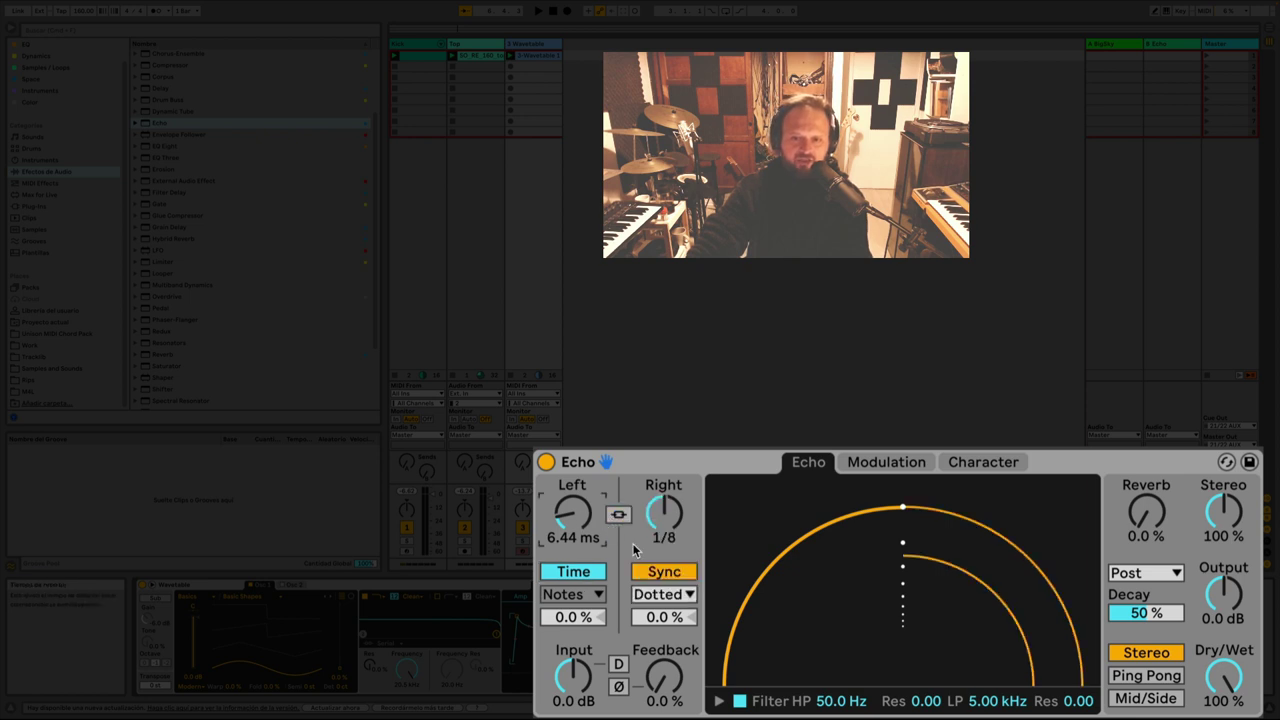
pyautogui.click(664, 571)
# Step: Set the unlinked Echo delay times to 4.17 ms for the left channel and 24.4 ms for the right
pyautogui.moveTo(664, 512); pyautogui.dragTo(664, 545)
pyautogui.moveTo(575, 520); pyautogui.dragTo(575, 536)
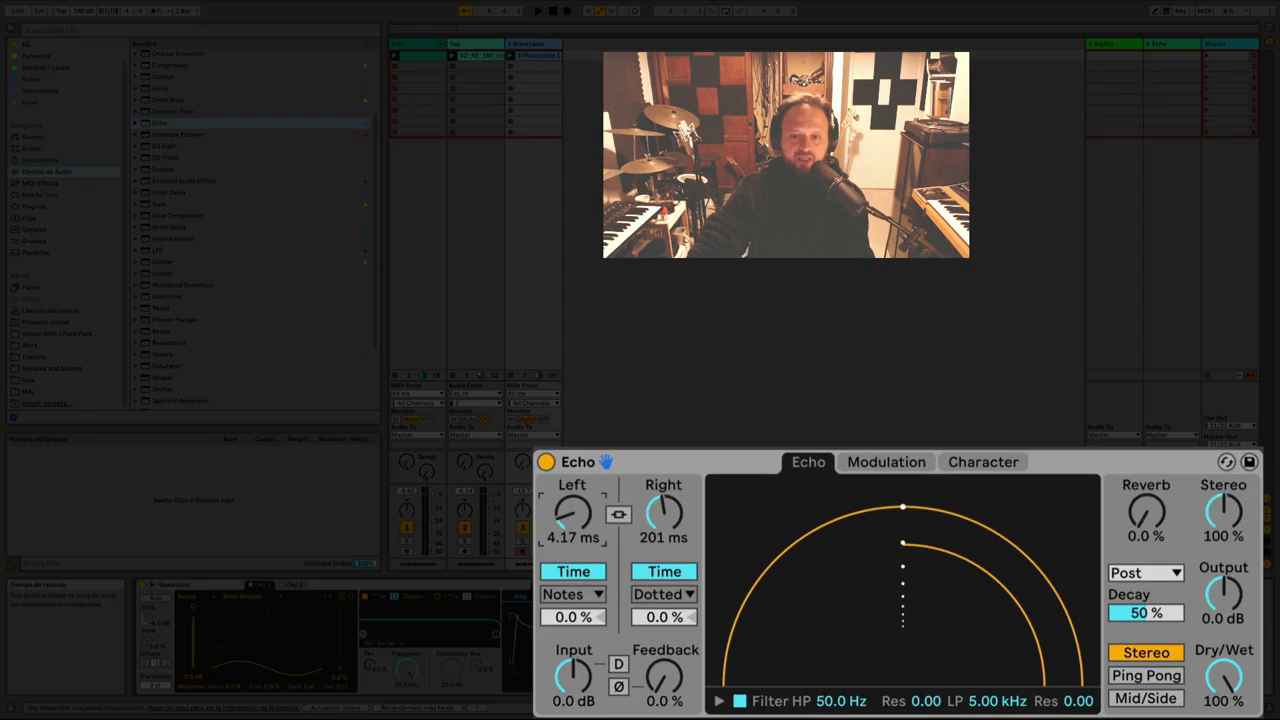
pyautogui.moveTo(573, 513); pyautogui.dragTo(573, 505)
pyautogui.moveTo(660, 514); pyautogui.dragTo(660, 553)
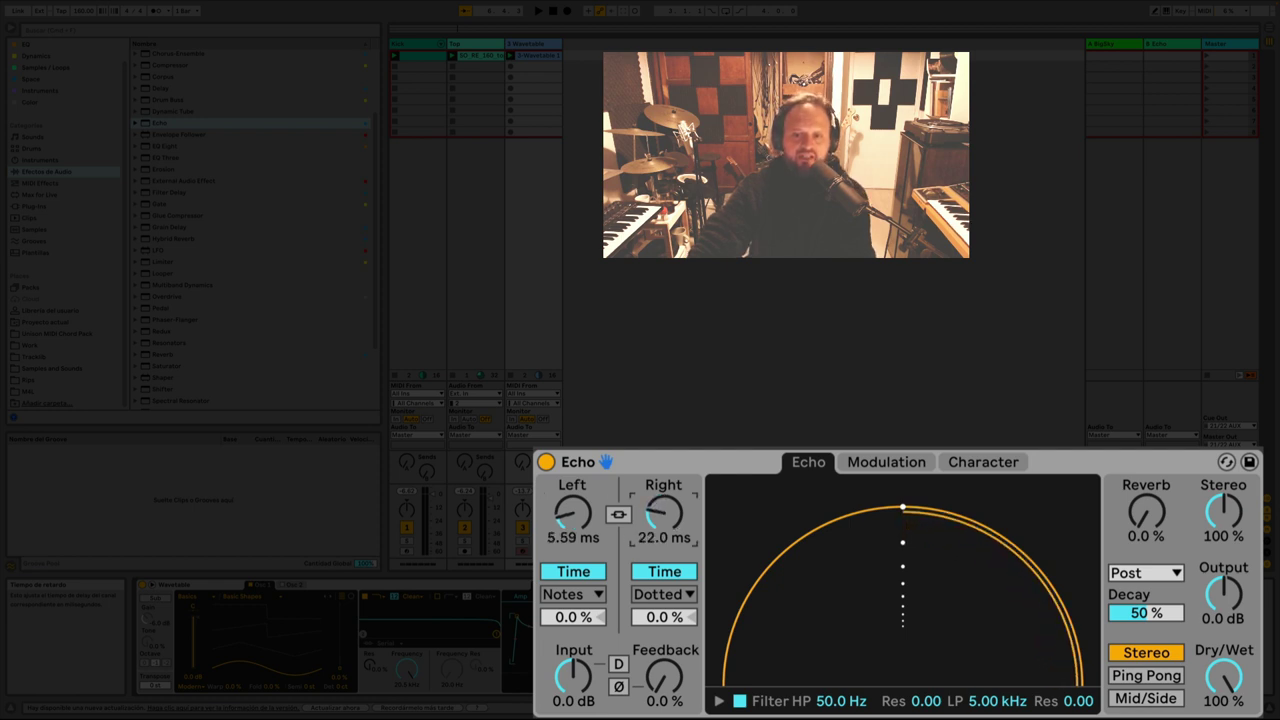
pyautogui.click(571, 514)
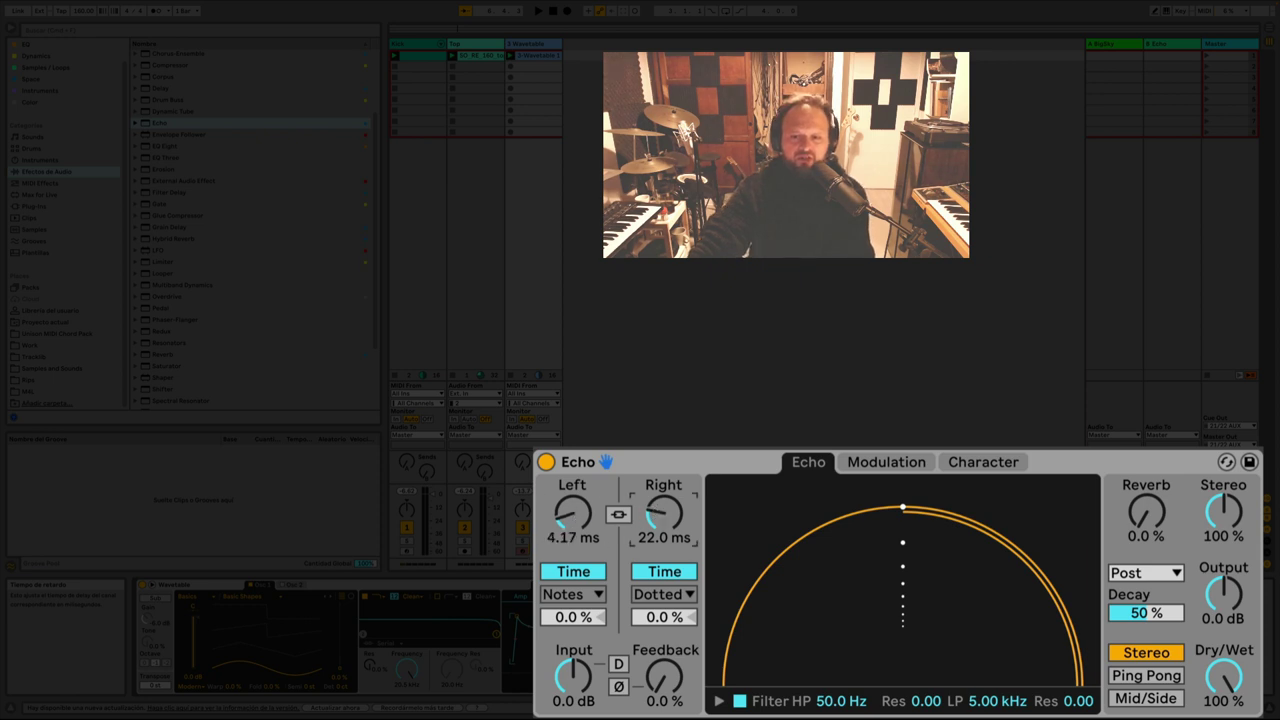
pyautogui.moveTo(663, 514); pyautogui.dragTo(663, 512)
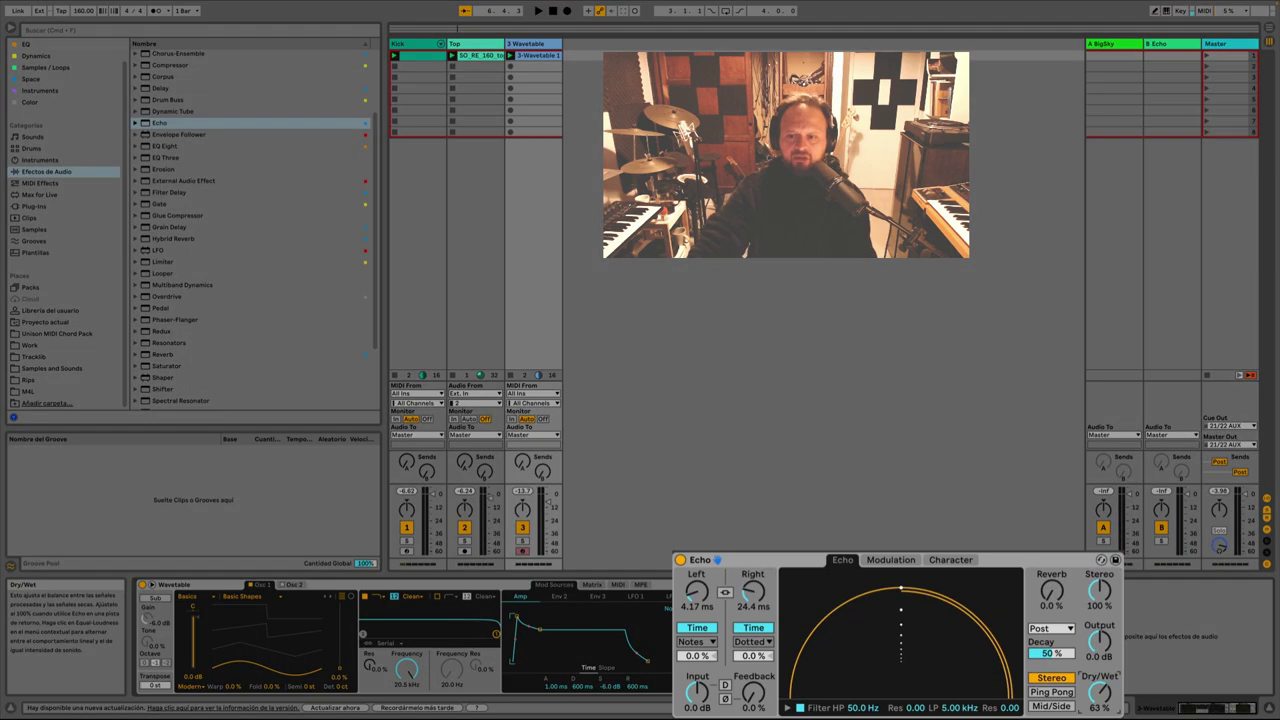
# Step: Compare the dry and processed sound by sweeping Echo's Dry/Wet between 0% and 100% during playback
pyautogui.moveTo(1100, 692); pyautogui.dragTo(1100, 715)
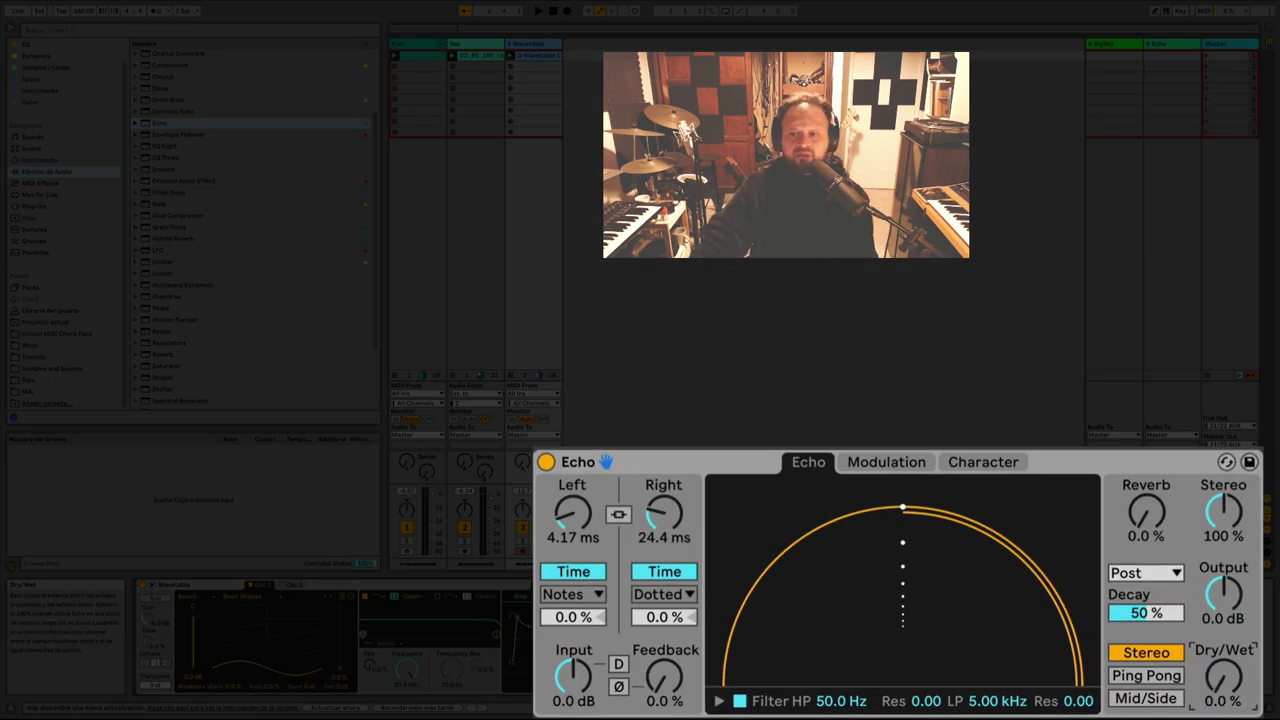
pyautogui.moveTo(1223, 678); pyautogui.dragTo(1223, 580)
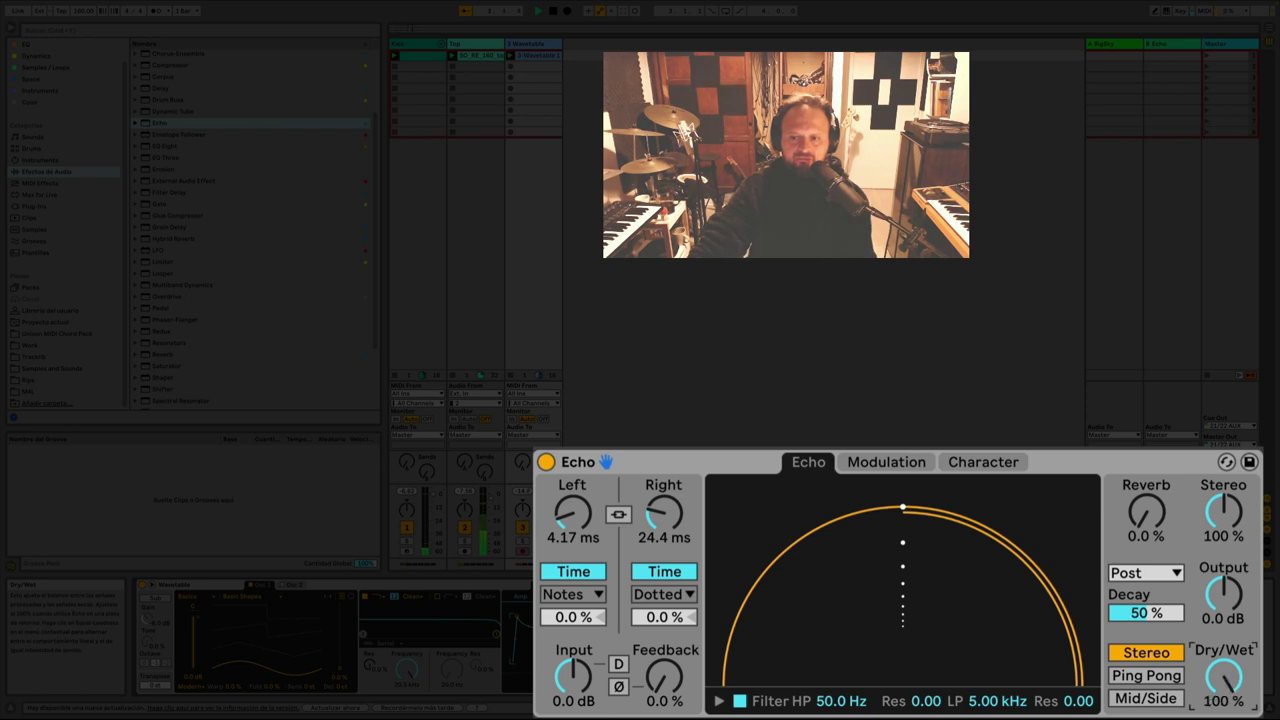
pyautogui.moveTo(1222, 676); pyautogui.dragTo(1222, 719)
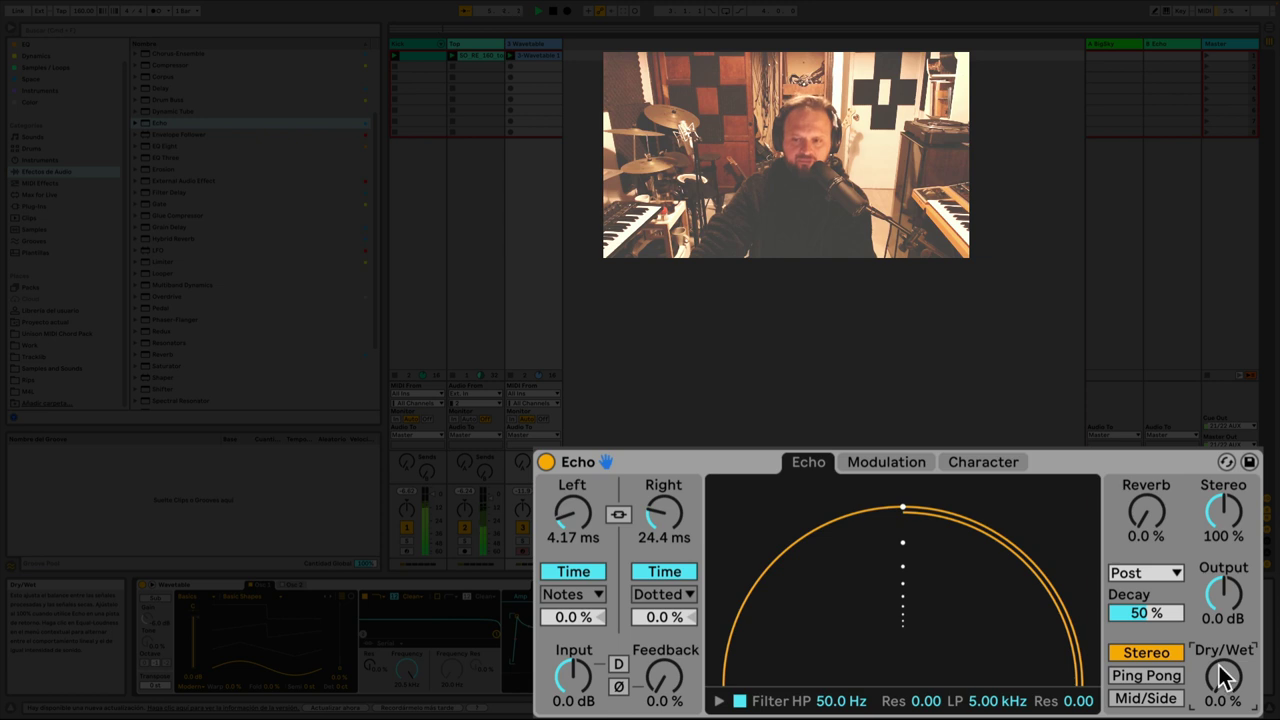
pyautogui.moveTo(1222, 678); pyautogui.dragTo(1222, 635)
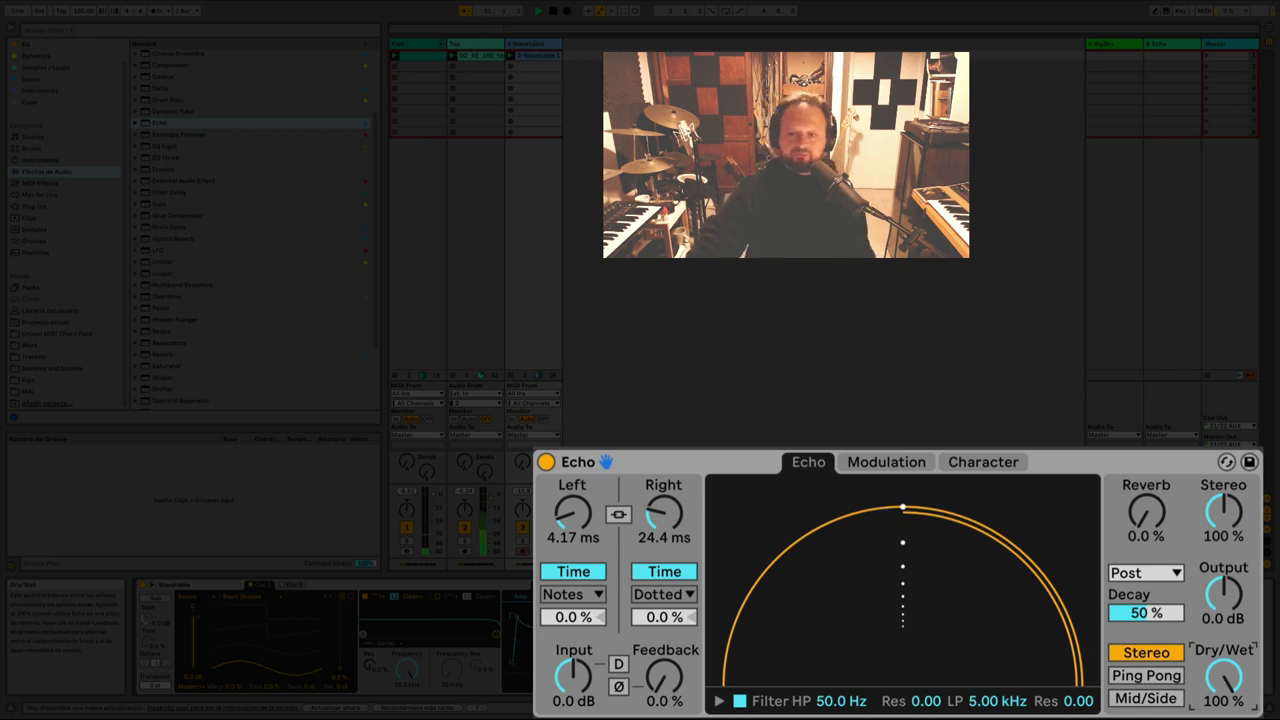
pyautogui.moveTo(1222, 678); pyautogui.dragTo(1222, 719)
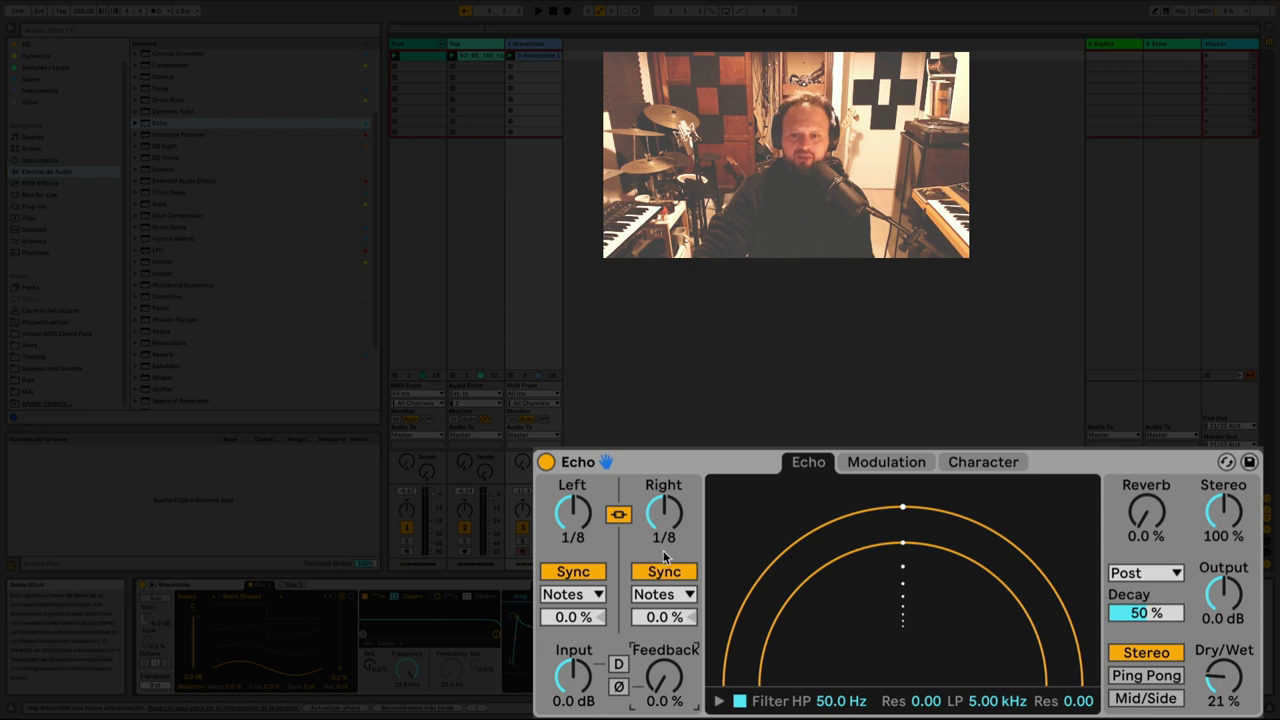
# Step: Switch Echo's linked delays to Time at 88.2 ms, with feedback at 45% and Dry/Wet at 27%
pyautogui.click(664, 571)
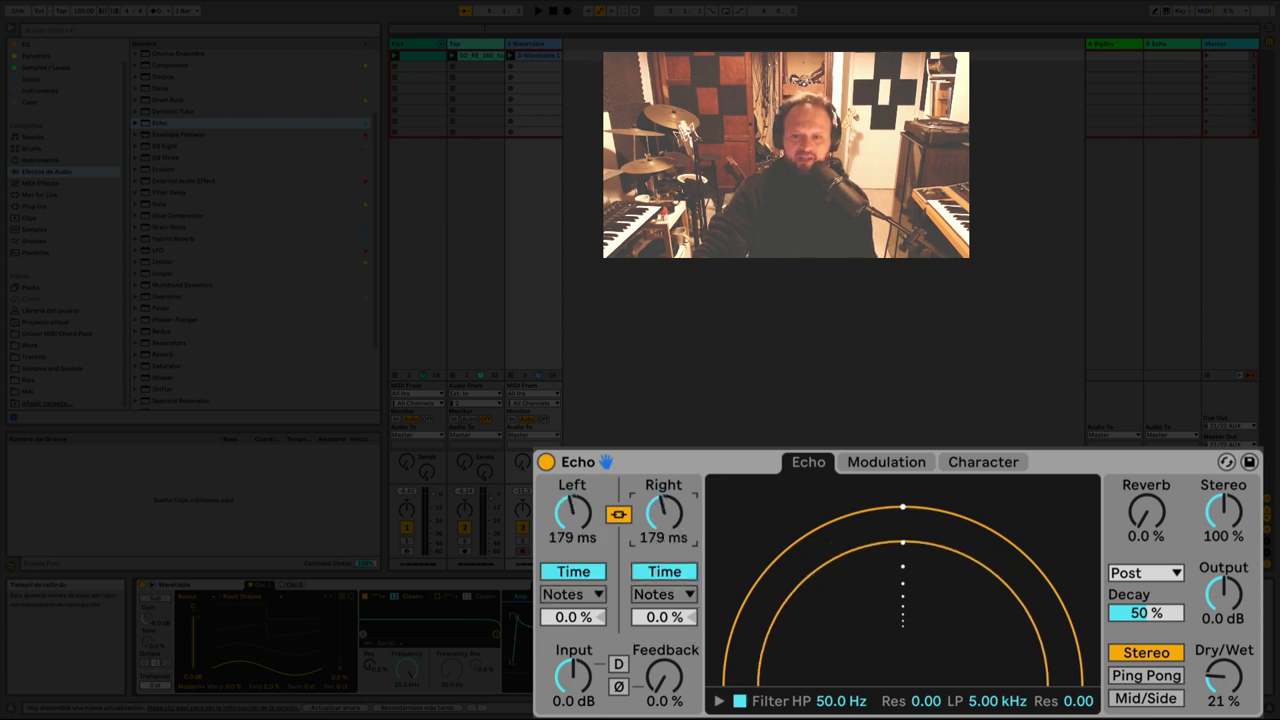
pyautogui.moveTo(664, 513); pyautogui.dragTo(664, 540)
pyautogui.moveTo(660, 679); pyautogui.dragTo(660, 619)
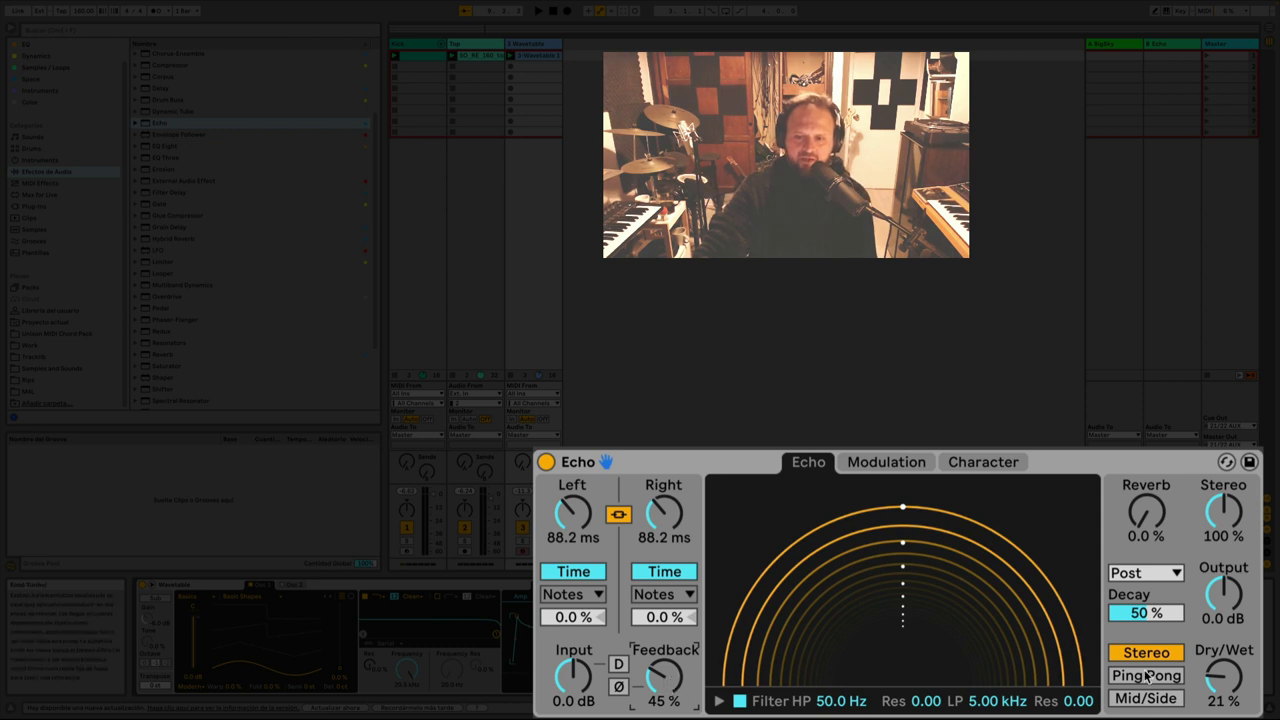
pyautogui.moveTo(1220, 678)
pyautogui.mouseDown()
pyautogui.moveTo(1220, 654)
pyautogui.moveTo(1220, 669)
pyautogui.mouseUp()
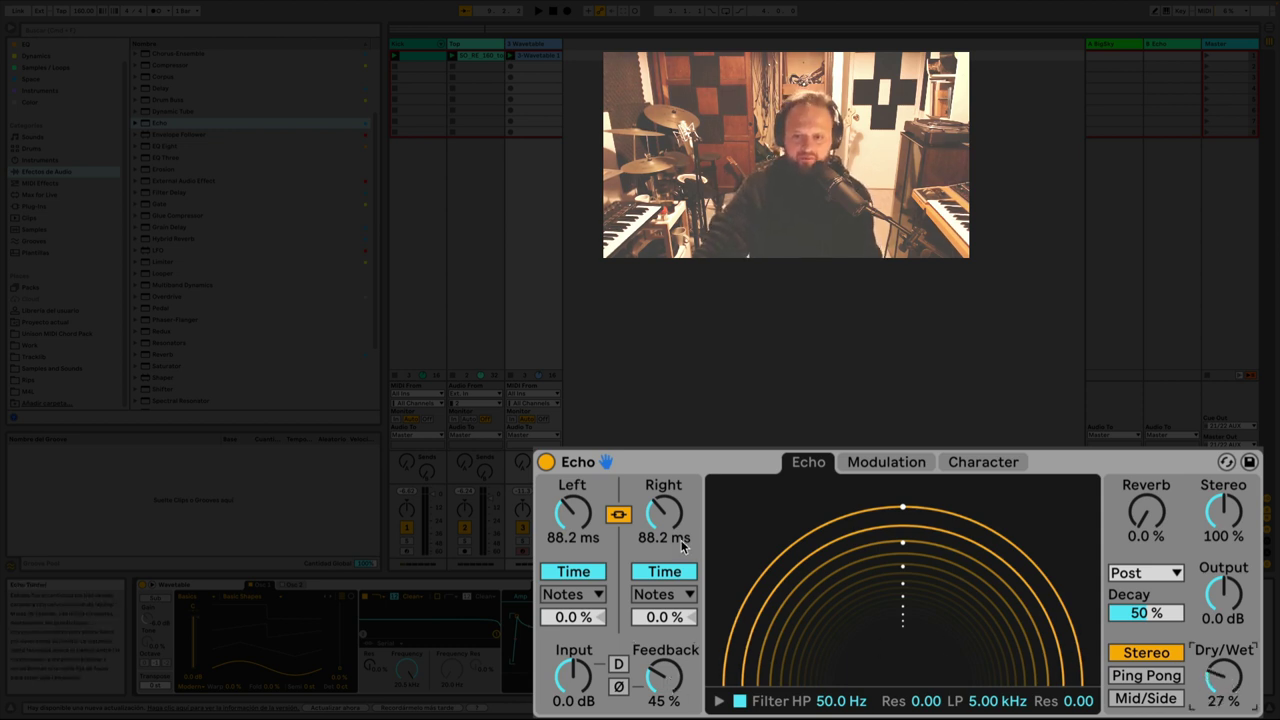
# Step: During playback, try Echo at 8.48 ms with 115% feedback, and settle on 94.7 ms with 133% feedback
pyautogui.press('space')
pyautogui.moveTo(663, 512); pyautogui.dragTo(663, 554)
pyautogui.moveTo(663, 677); pyautogui.dragTo(663, 625)
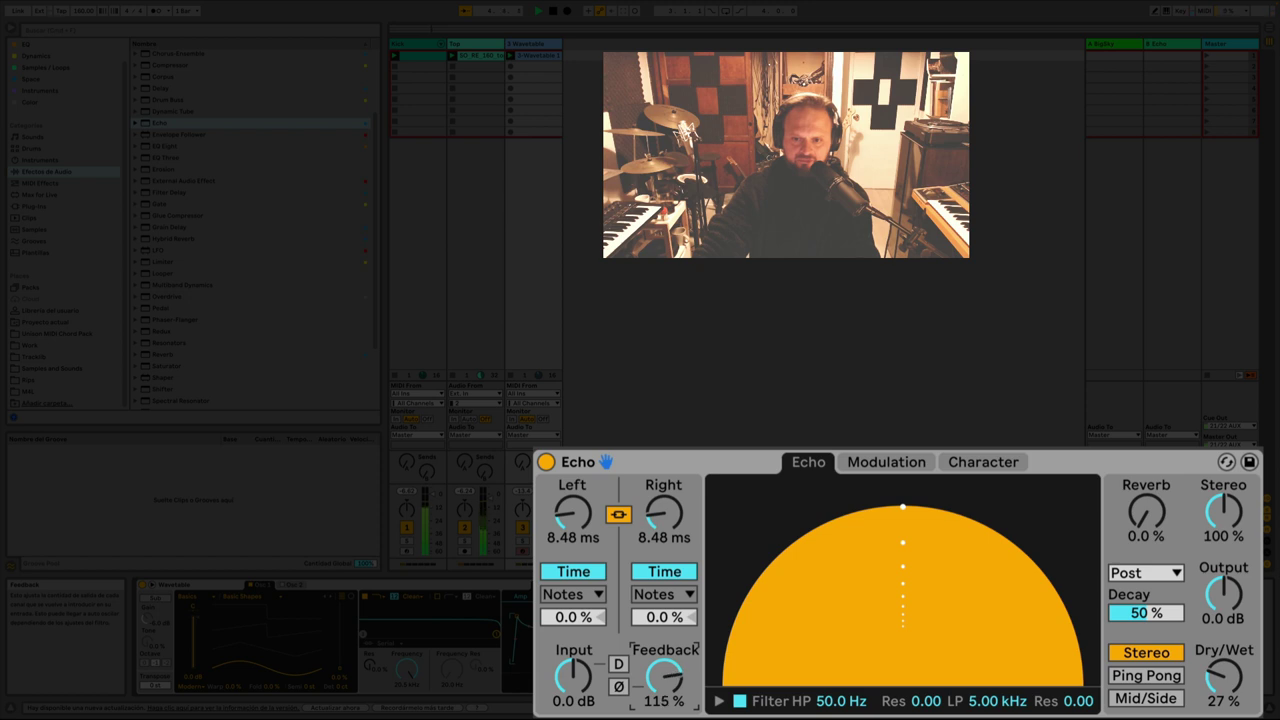
pyautogui.moveTo(663, 512)
pyautogui.mouseDown()
pyautogui.moveTo(663, 529)
pyautogui.moveTo(663, 493)
pyautogui.mouseUp()
pyautogui.moveTo(663, 679); pyautogui.dragTo(663, 661)
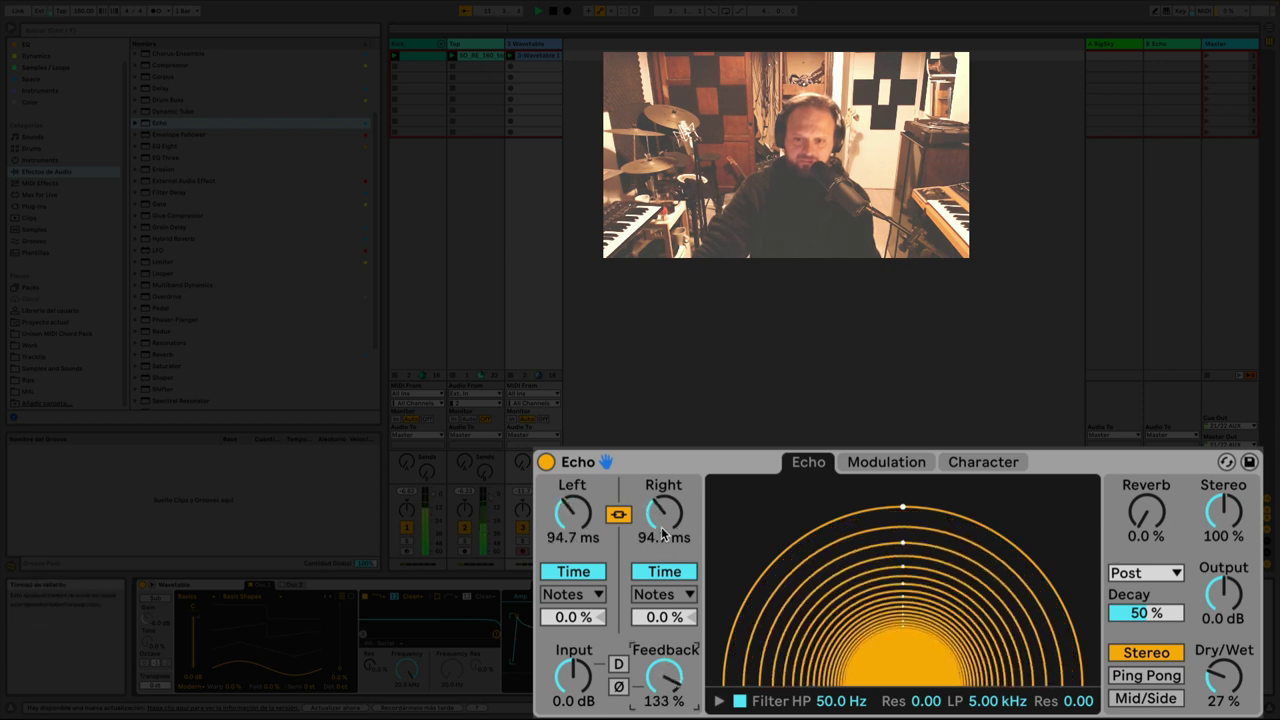
pyautogui.moveTo(662, 533)
pyautogui.mouseDown()
pyautogui.moveTo(662, 576)
pyautogui.moveTo(662, 530)
pyautogui.mouseUp()
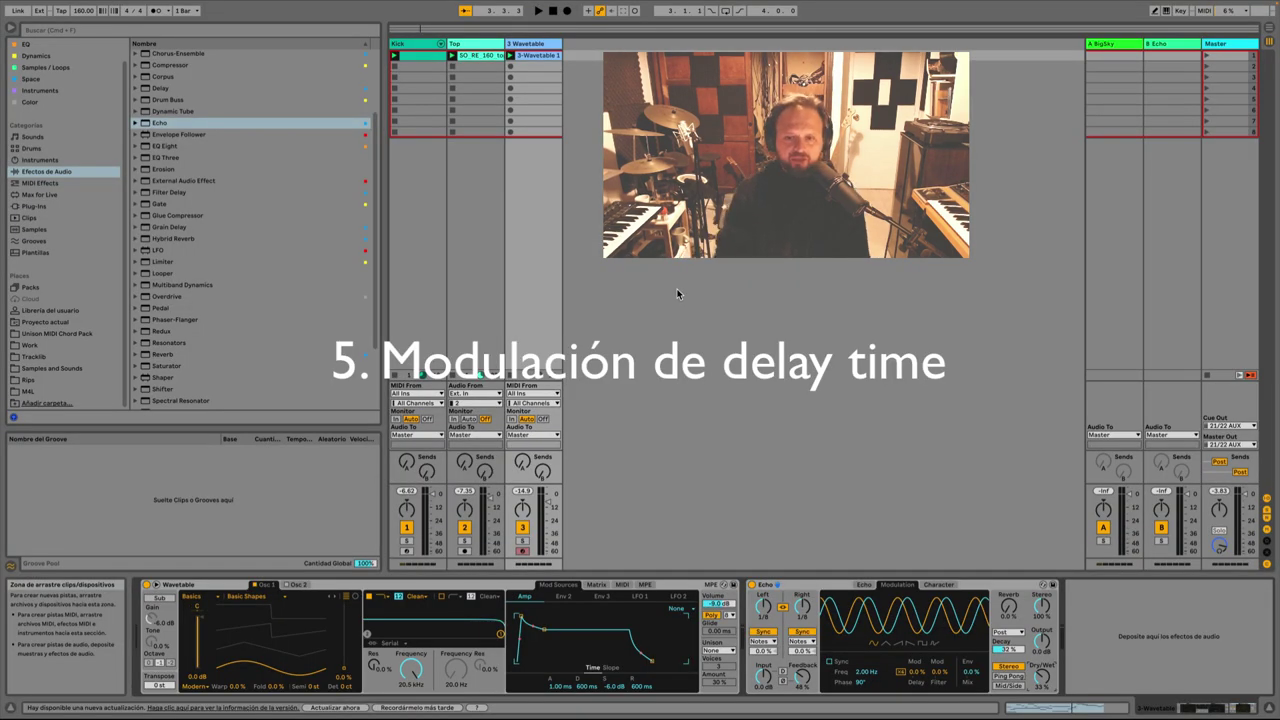
# Step: In Echo's modulation settings, raise the delay modulation to 74% and Dry/Wet to 100% during playback
pyautogui.click(864, 585)
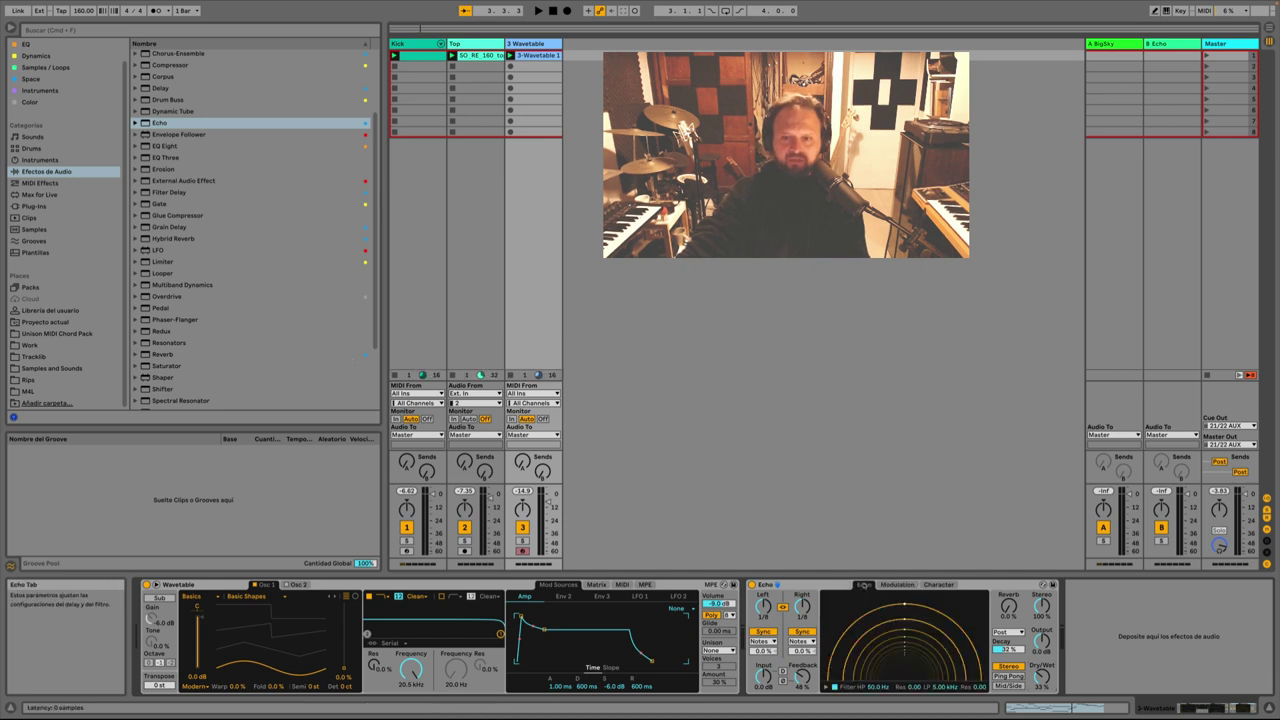
pyautogui.click(897, 586)
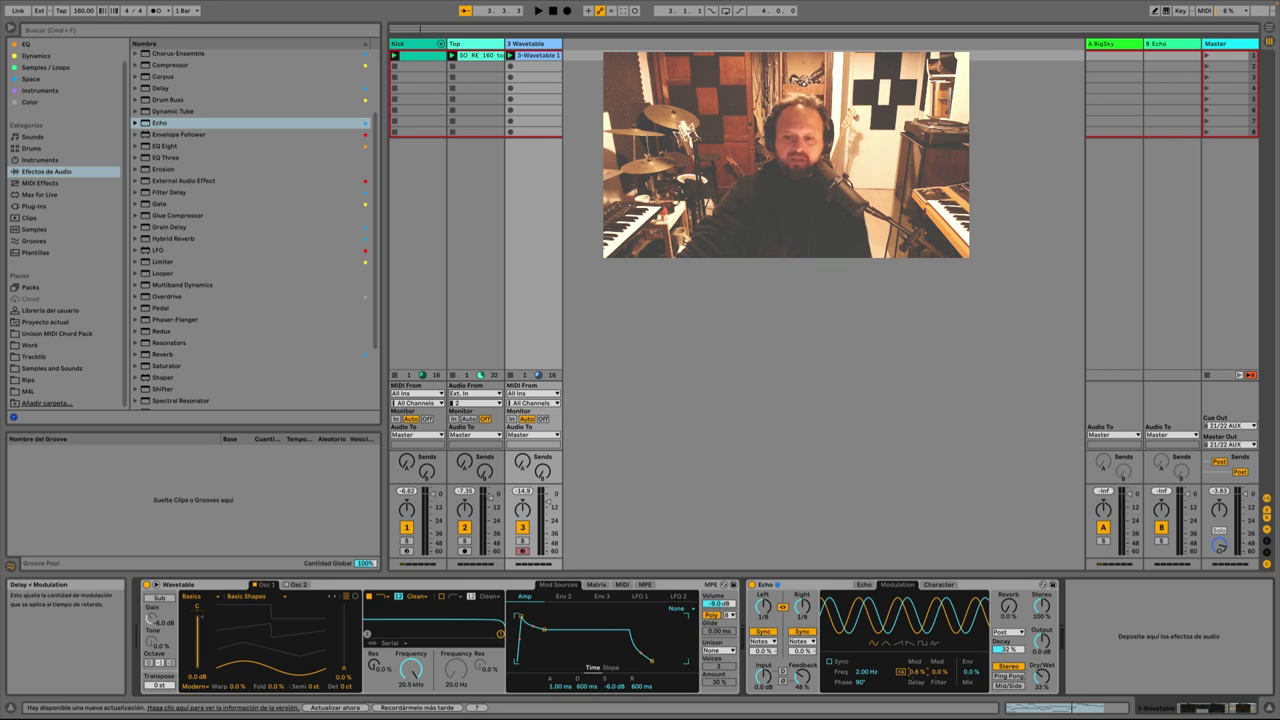
pyautogui.press('space')
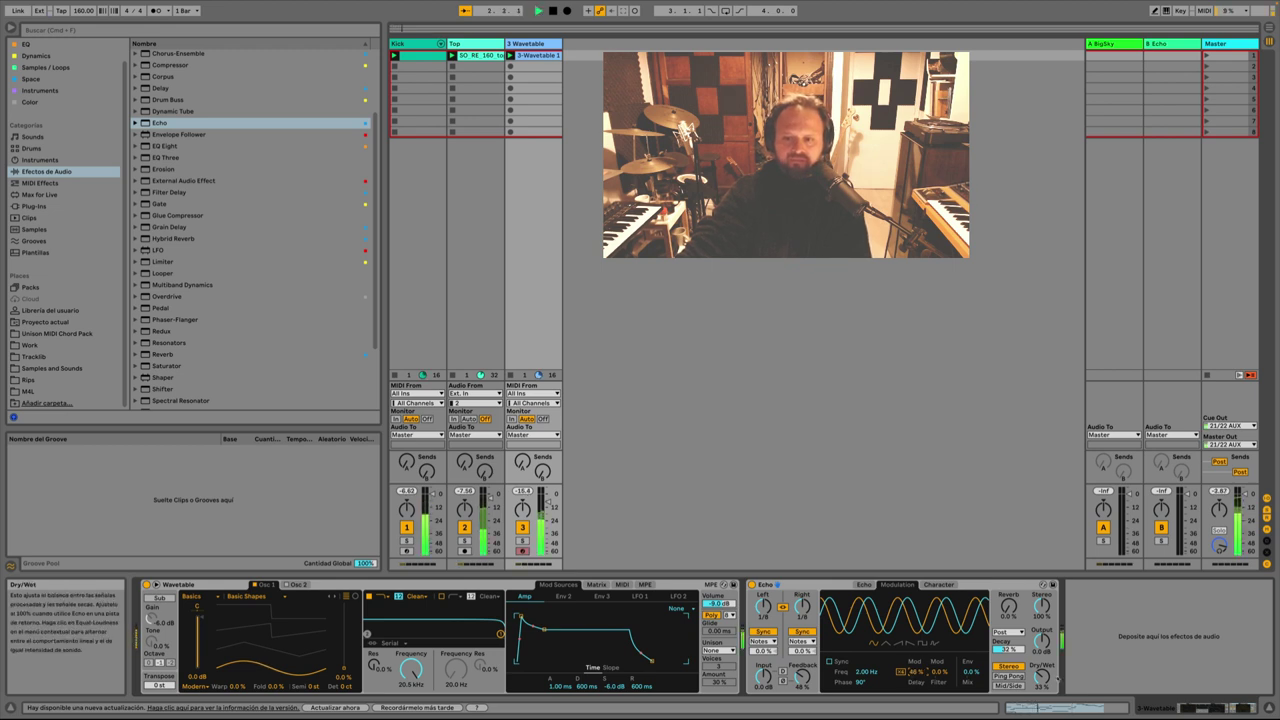
pyautogui.moveTo(1042, 674); pyautogui.dragTo(1042, 602)
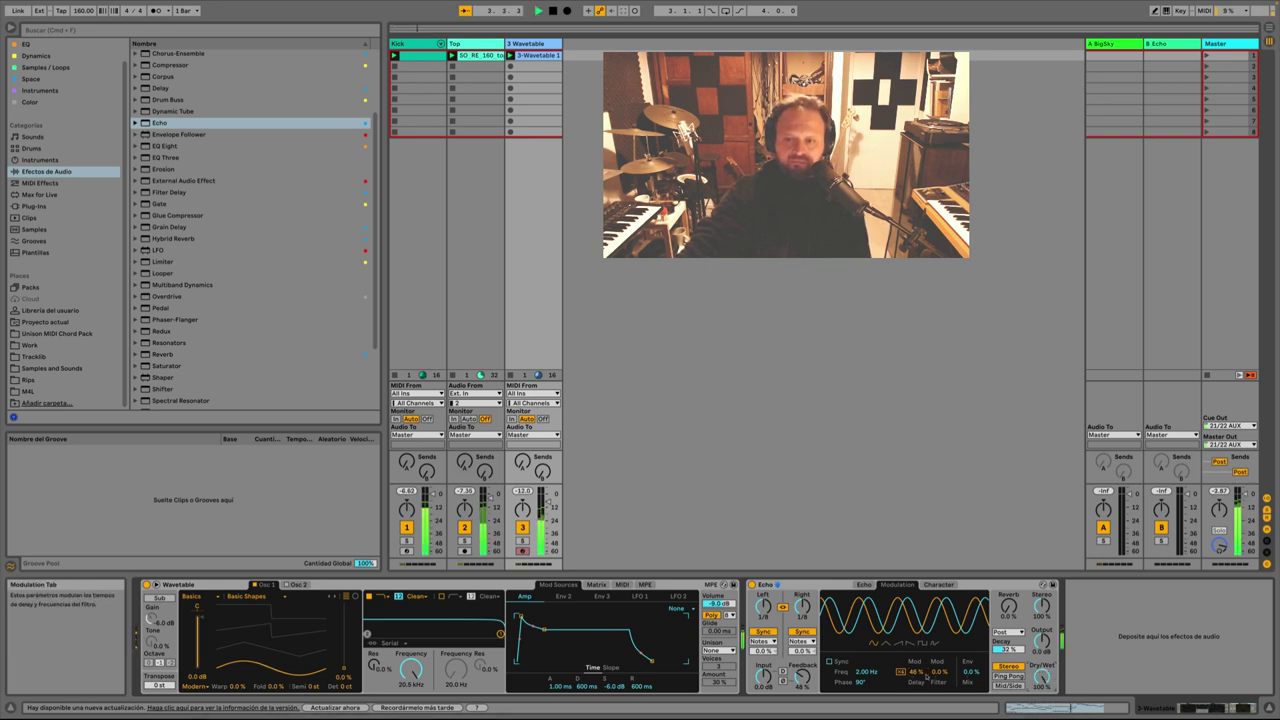
pyautogui.moveTo(917, 672); pyautogui.dragTo(917, 648)
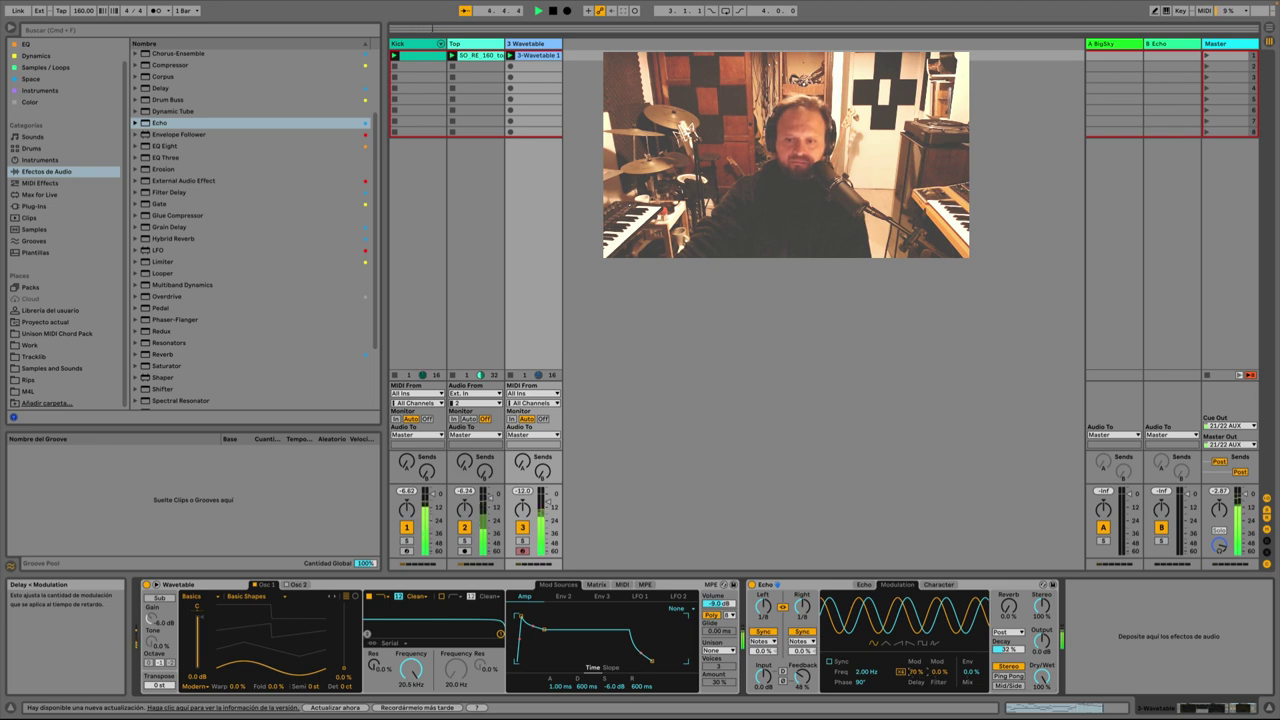
pyautogui.press('space')
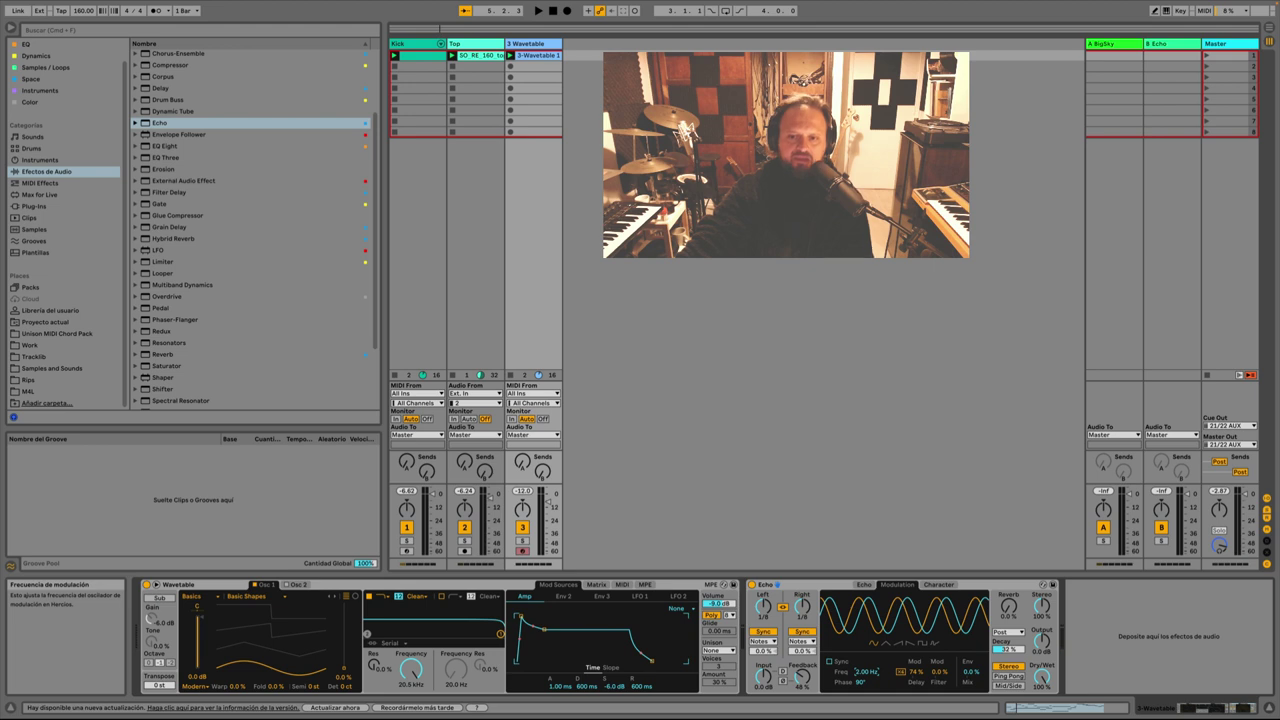
# Step: Slow Echo's modulation frequency to 0.35 Hz and set the delay modulation to 38%, listening during playback
pyautogui.press('space')
pyautogui.moveTo(860, 672); pyautogui.dragTo(915, 679)
pyautogui.press('space')
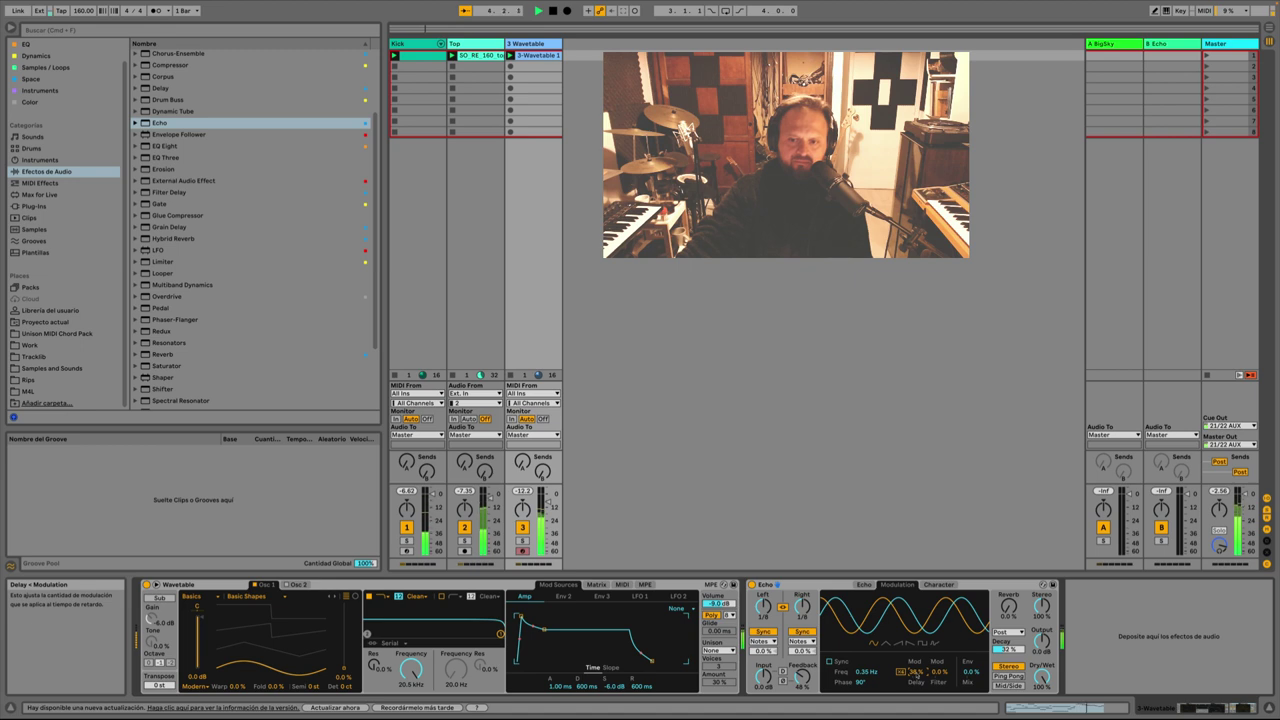
pyautogui.press('space')
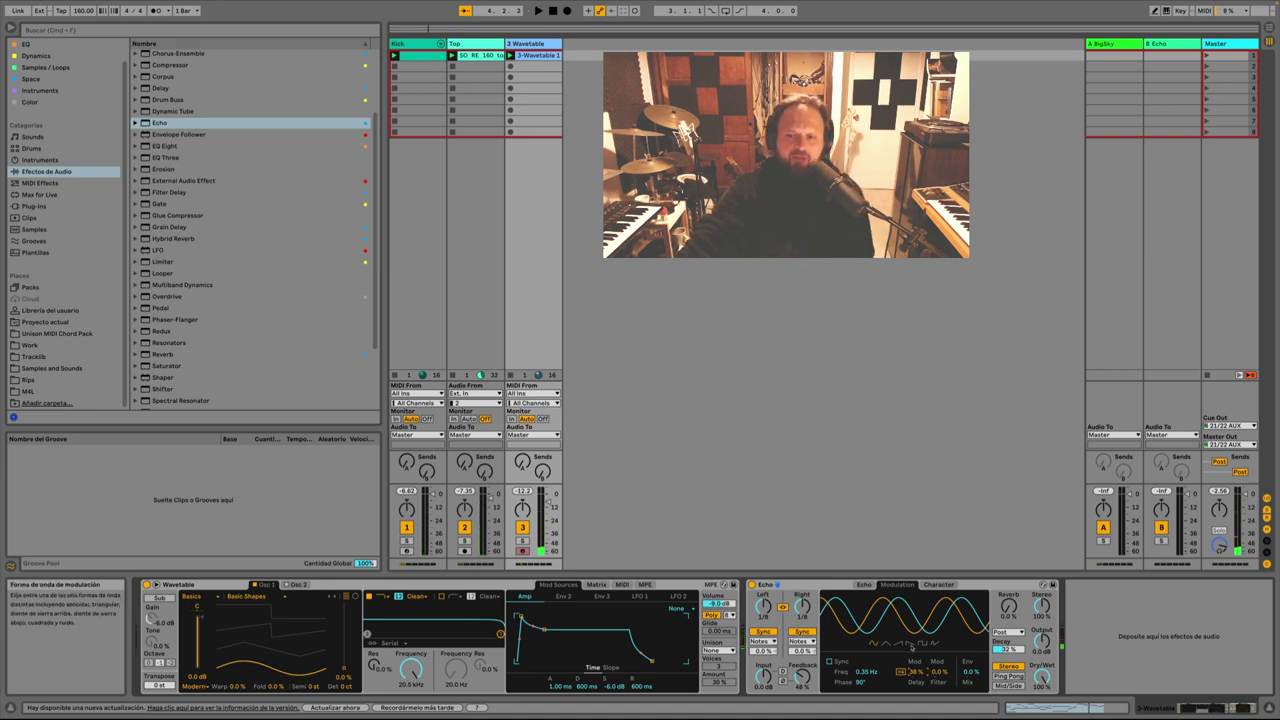
# Step: Switch Echo's modulation to the noise waveform synced at a 1/8 rate, with Dry/Wet at 37%
pyautogui.click(935, 645)
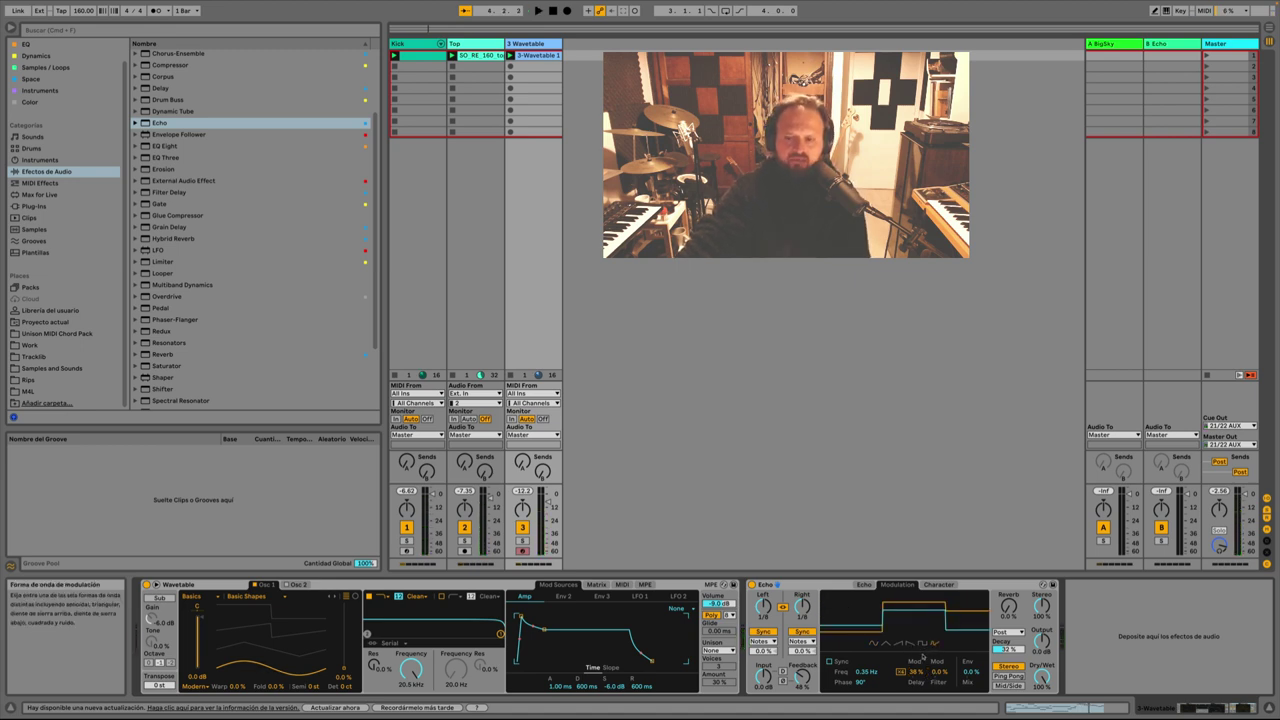
pyautogui.moveTo(862, 671)
pyautogui.mouseDown()
pyautogui.moveTo(862, 655)
pyautogui.moveTo(861, 674)
pyautogui.mouseUp()
pyautogui.click(829, 662)
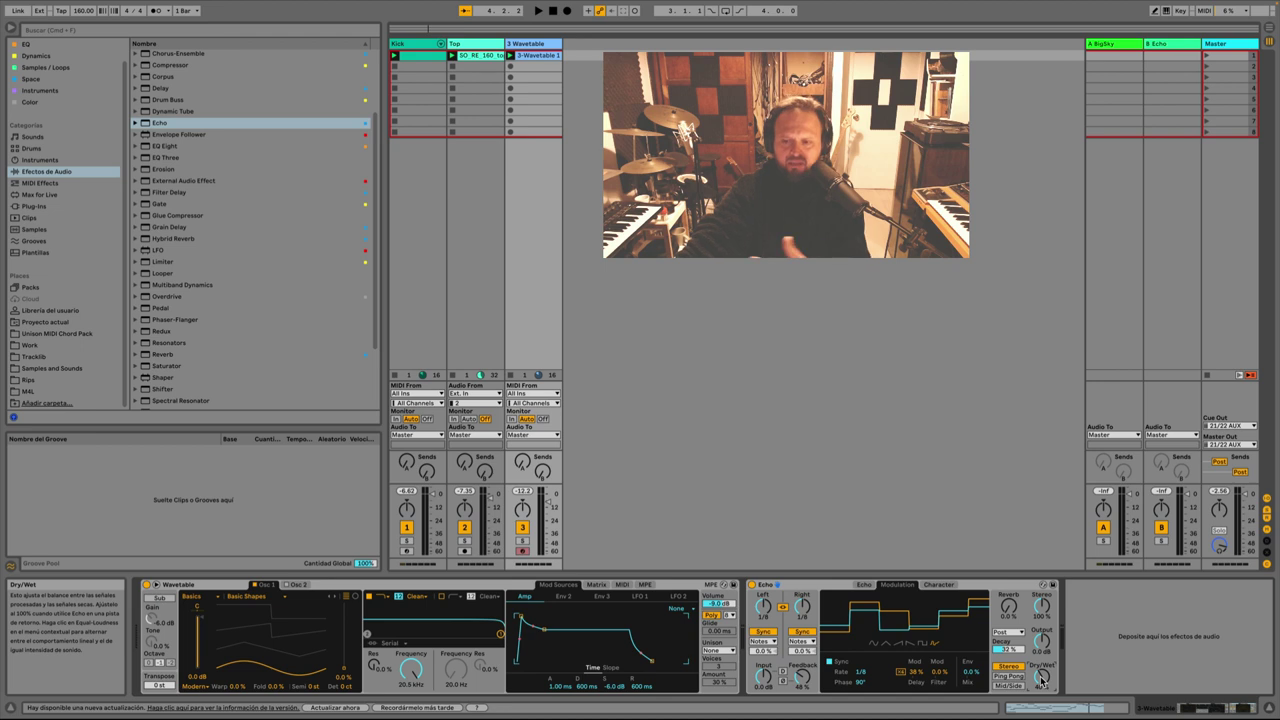
pyautogui.moveTo(1042, 681); pyautogui.dragTo(1042, 683)
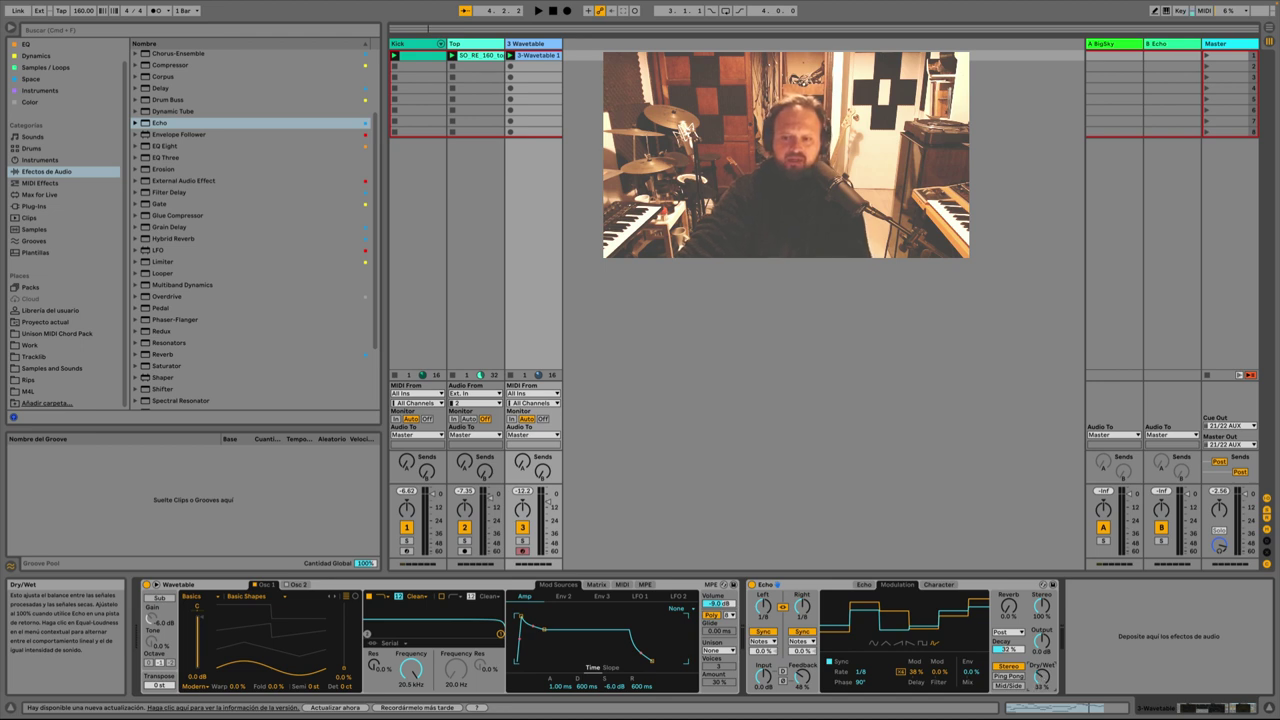
# Step: During playback, raise Echo's delay modulation to 100% and Dry/Wet to 61%
pyautogui.press('space')
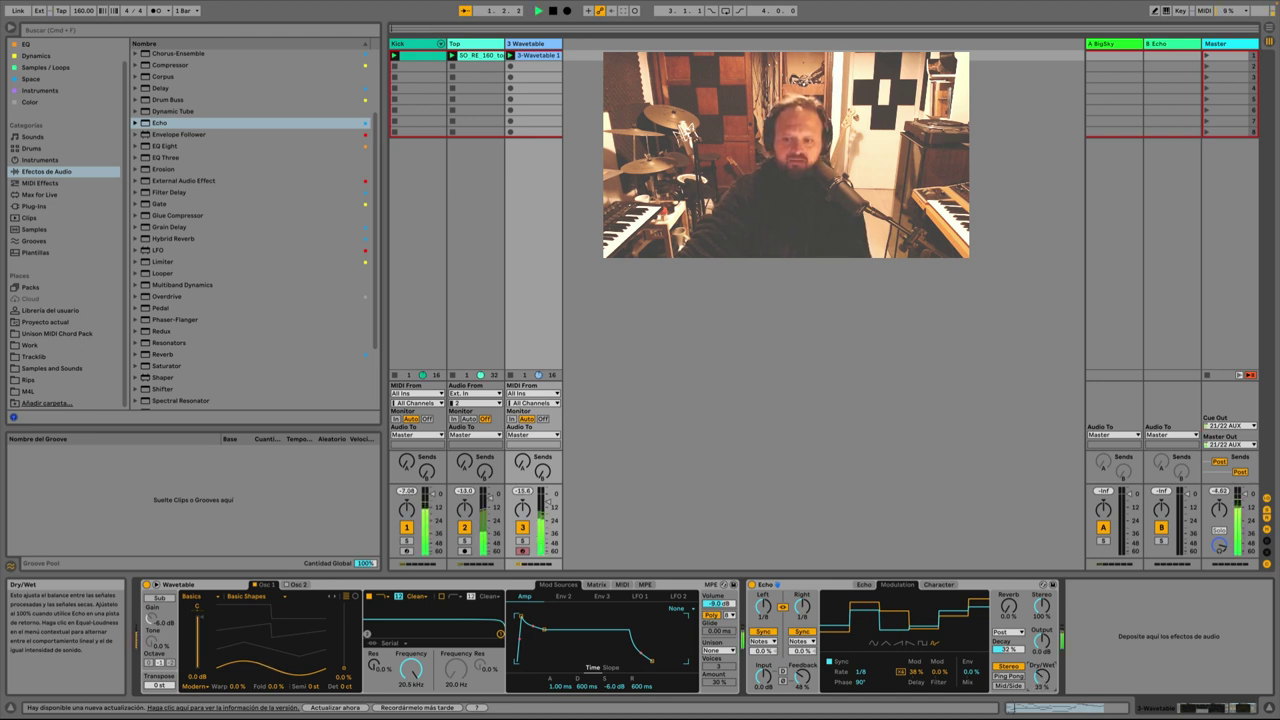
pyautogui.moveTo(915, 672); pyautogui.dragTo(915, 632)
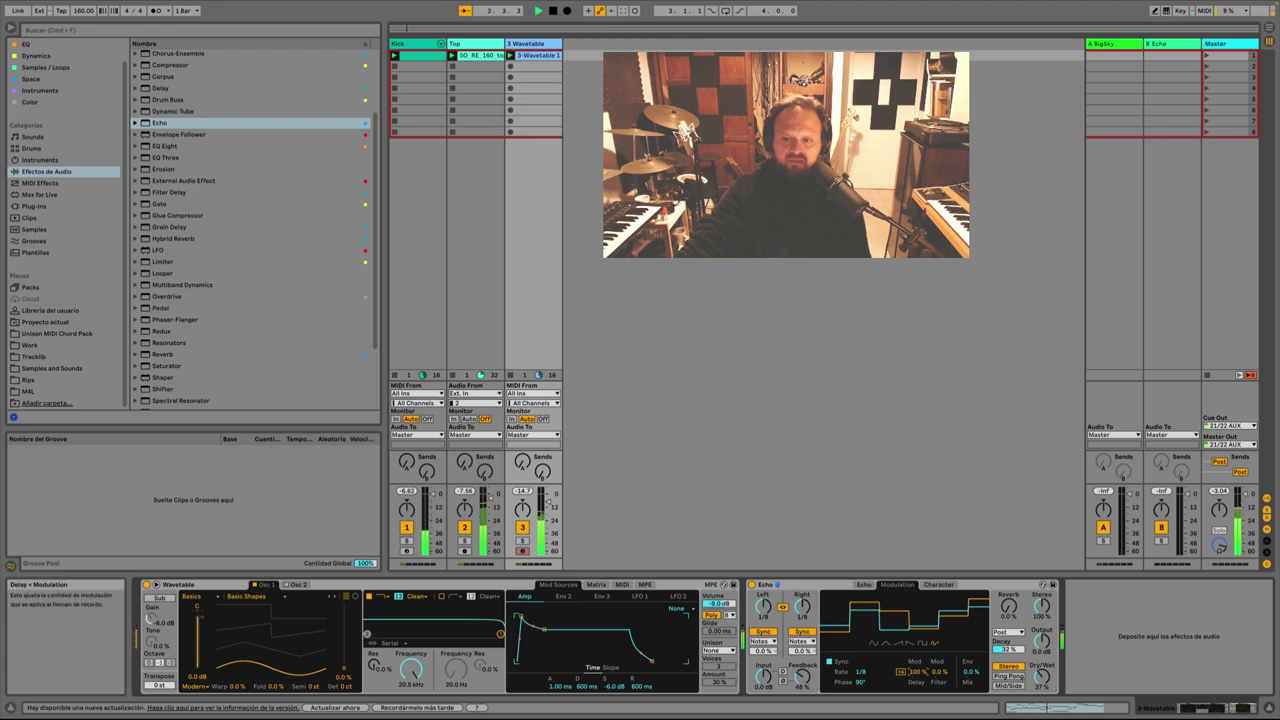
pyautogui.moveTo(1042, 677); pyautogui.dragTo(1042, 671)
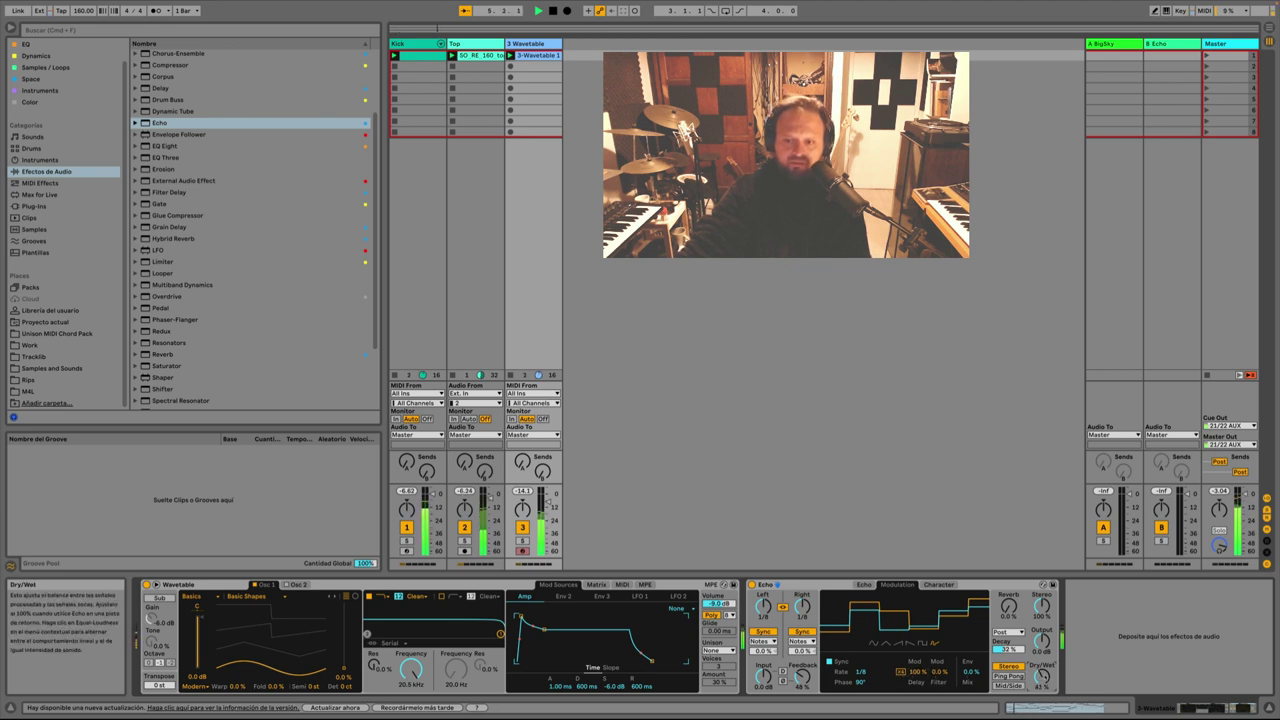
pyautogui.press('space')
# Step: Lower Echo's Dry/Wet to 43%, audition the sound, and fine-tune the mix to 44%
pyautogui.moveTo(1045, 677); pyautogui.dragTo(1045, 680)
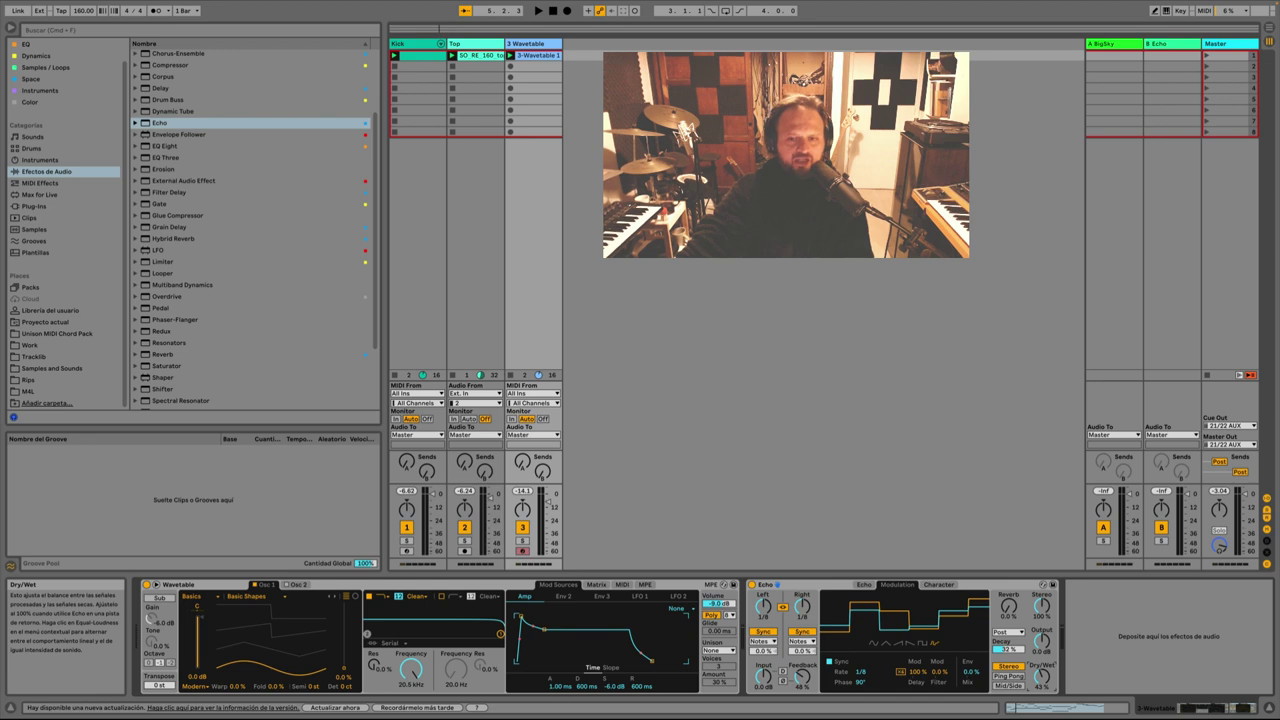
pyautogui.press('space')
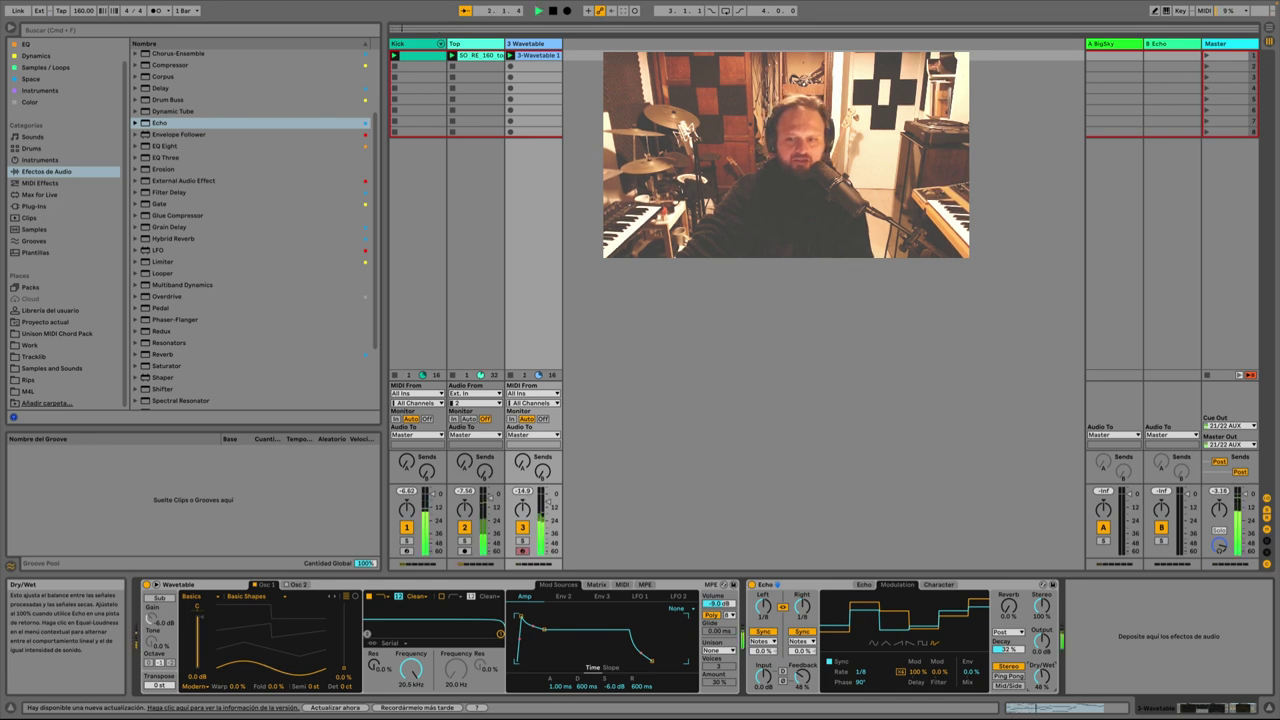
pyautogui.moveTo(1042, 677); pyautogui.dragTo(1042, 677)
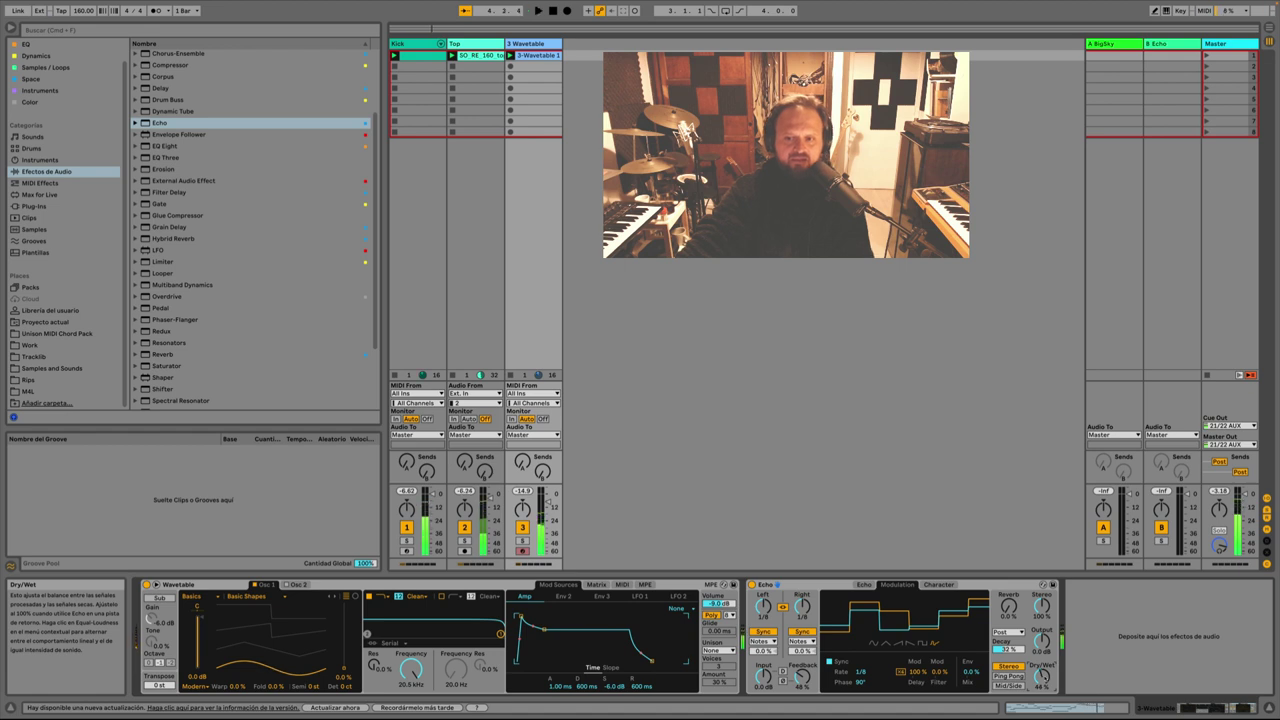
pyautogui.press('space')
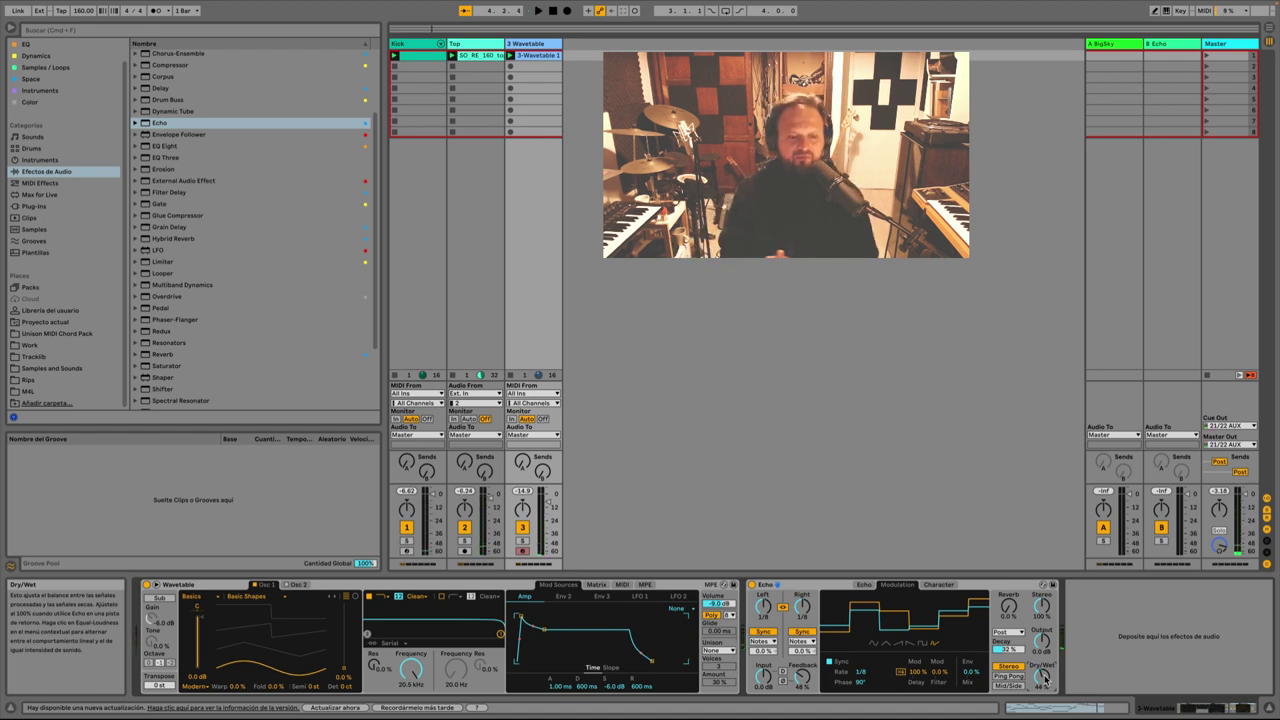